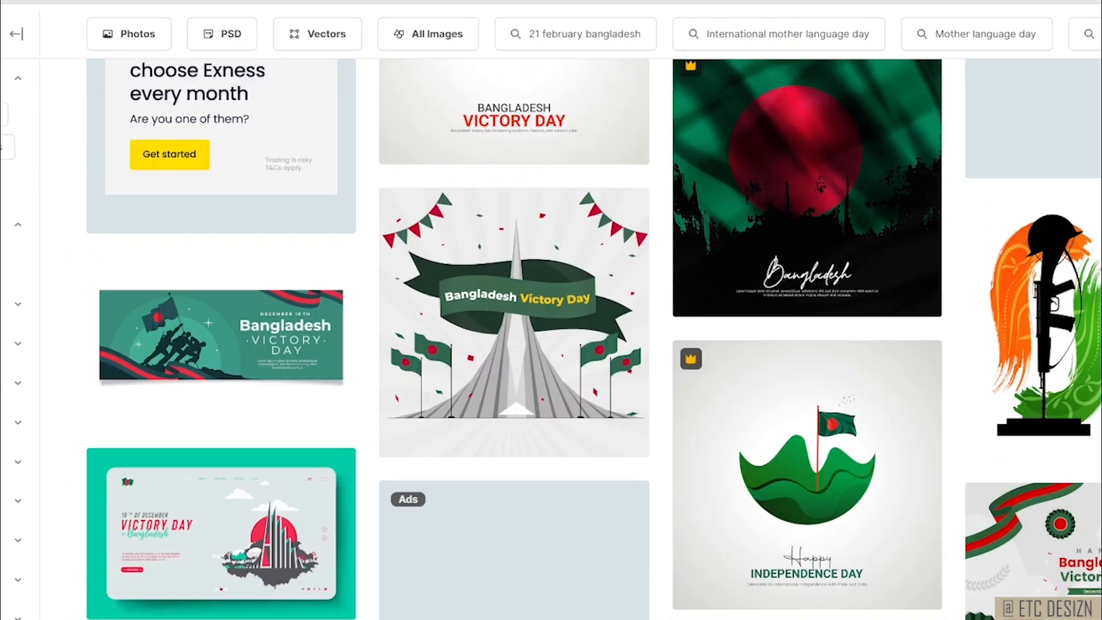
Browse Freepik's Bangladesh Victory Day and social media post templates, and search its assets for "16 december bangladesh"
scroll(551, 344, down, 10)
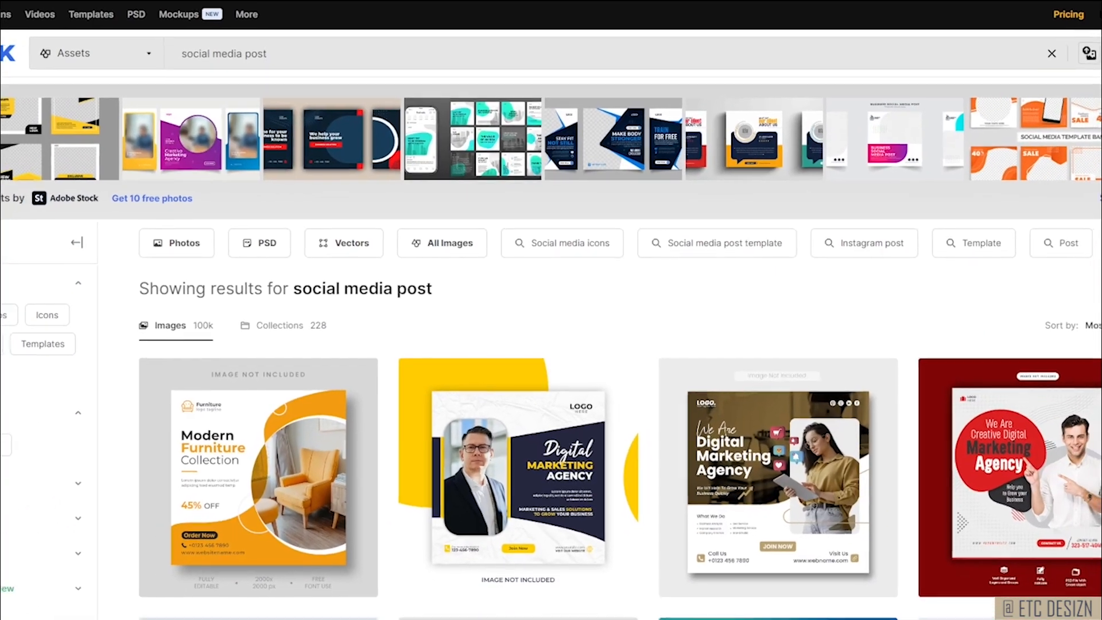
scroll(551, 344, down, 3)
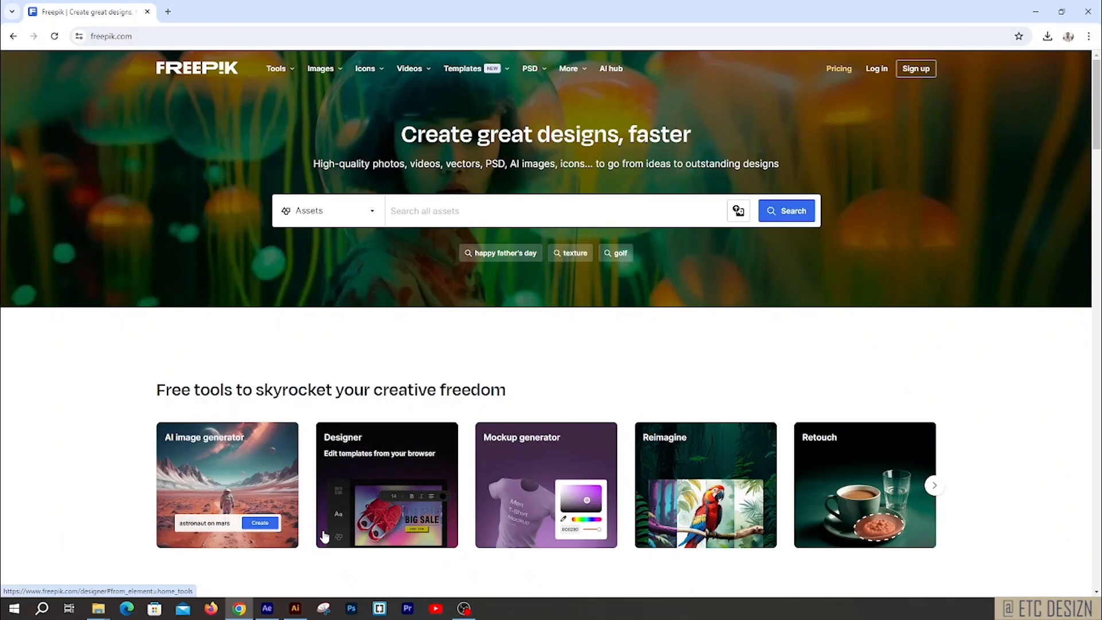
text(16 december banglad)
text(esh)
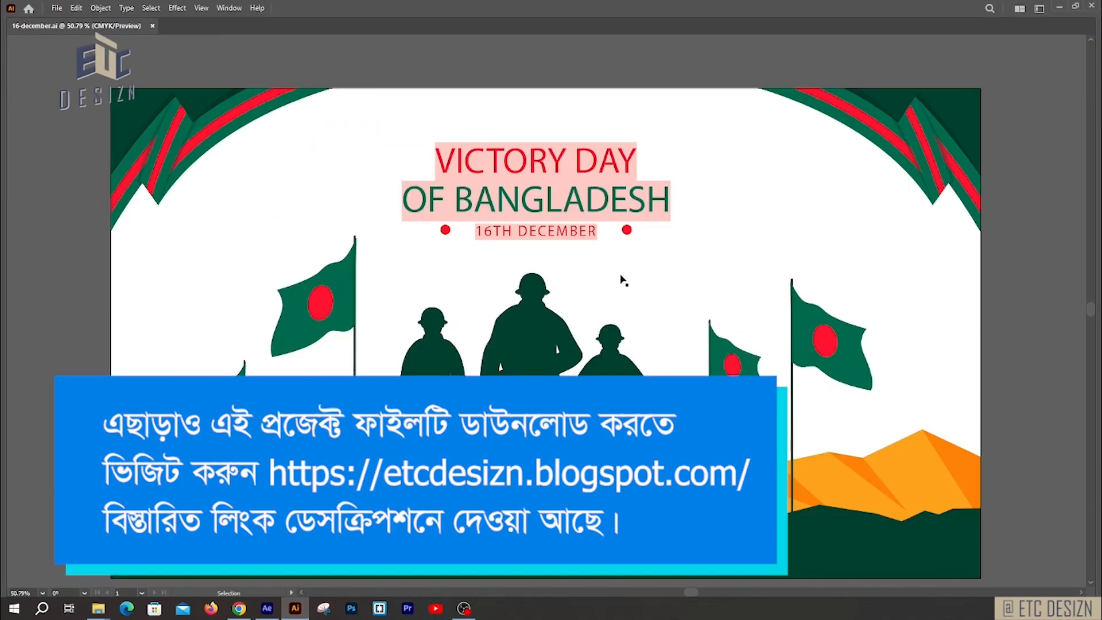
Open the layer list of 16-december.ai in Illustrator and toggle Layer 1's visibility to check what it contains
key(space)
mouse_move(510, 349)
mouse_down()
mouse_move(508, 331)
mouse_move(499, 332)
mouse_up()
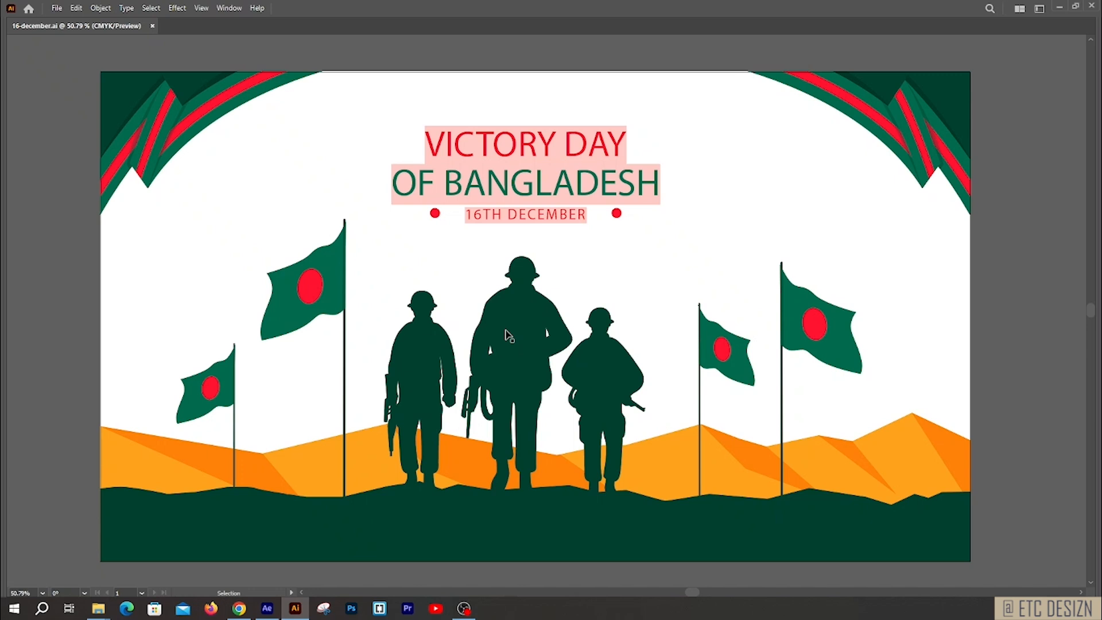
key(F7)
drag(970, 154, 490, 175)
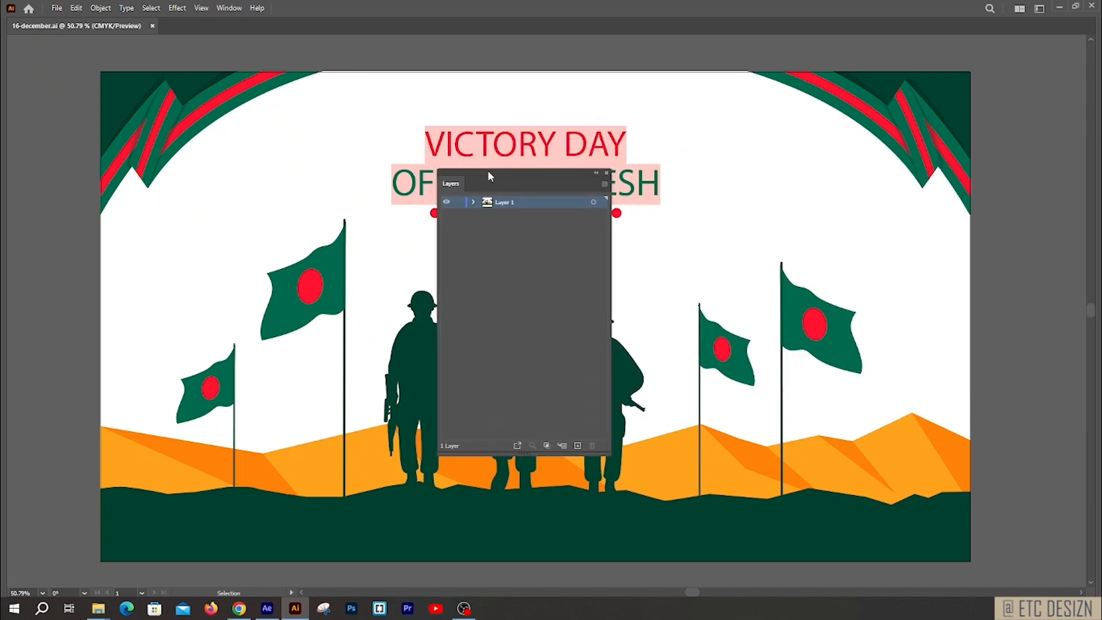
ctrl+click(446, 203)
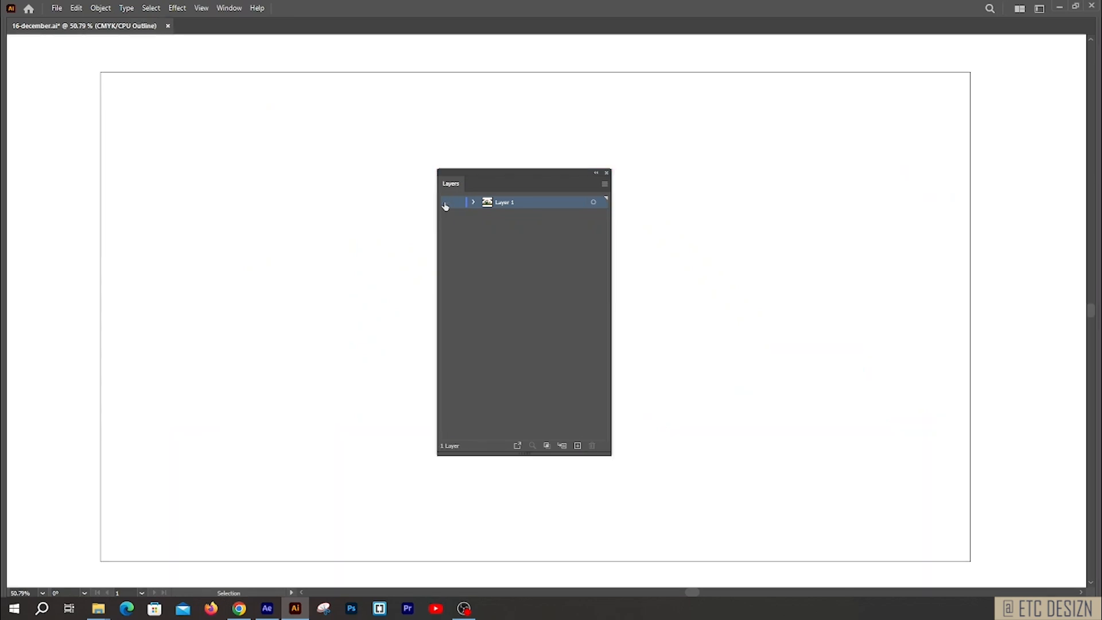
ctrl+click(446, 202)
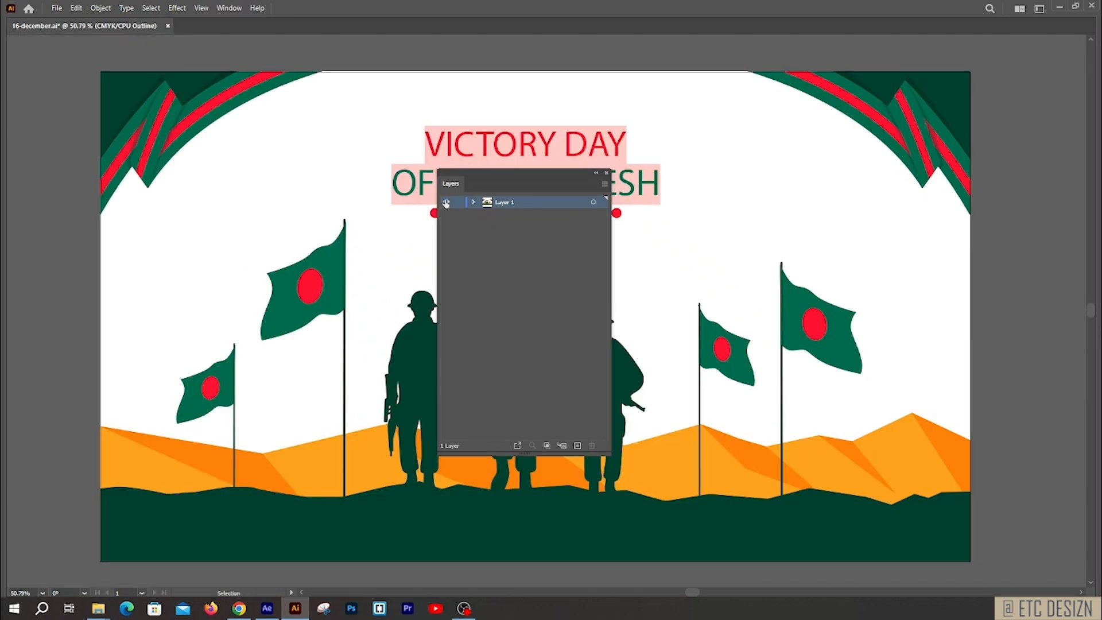
key(ctrl+minus)
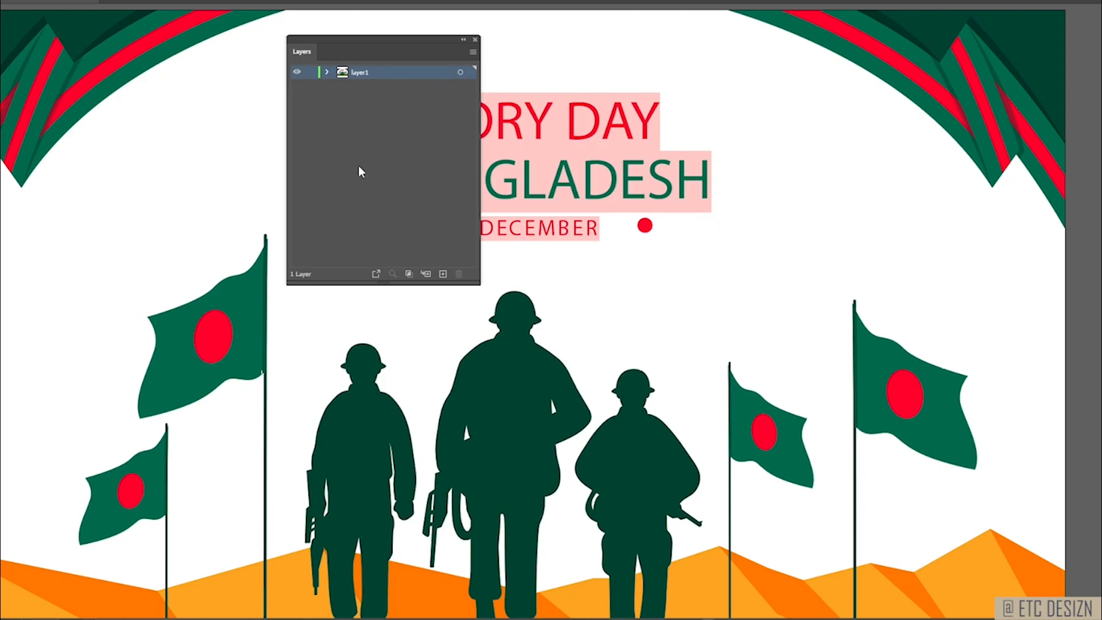
Expand the artwork's single layer and toggle its compound paths and groups to identify which object each one holds
click(327, 72)
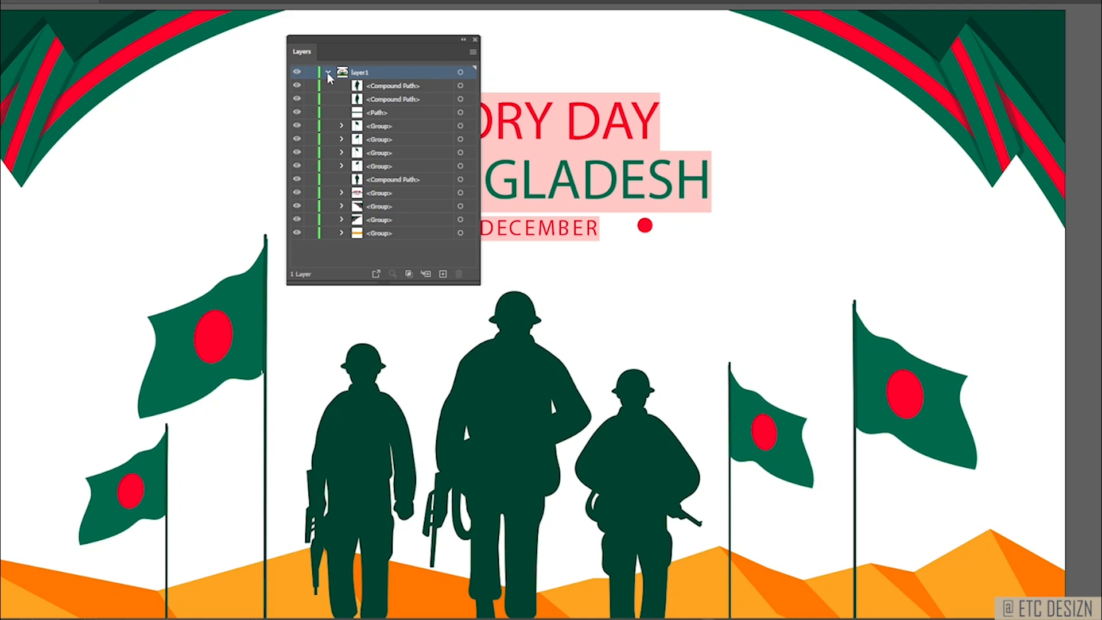
click(297, 86)
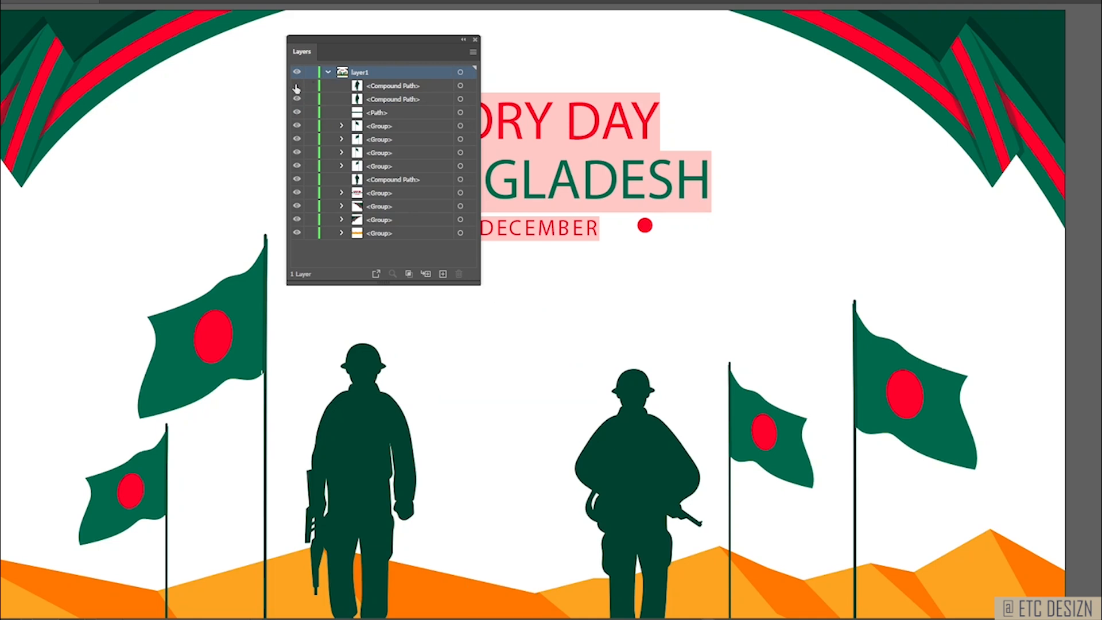
click(296, 86)
click(297, 99)
click(297, 99)
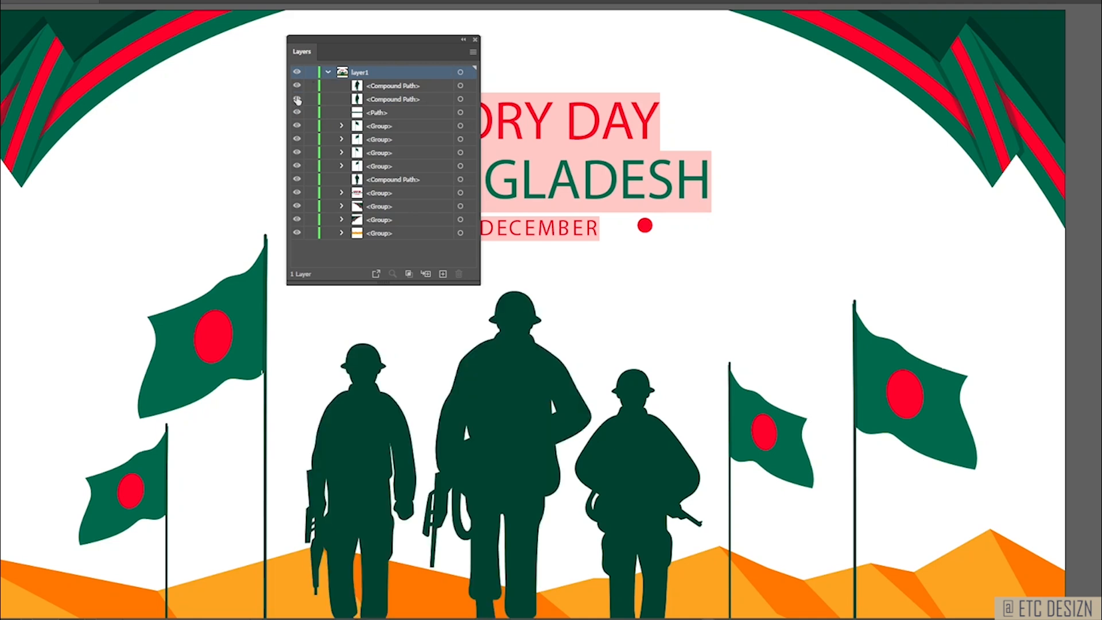
click(297, 140)
click(297, 139)
click(297, 165)
click(298, 166)
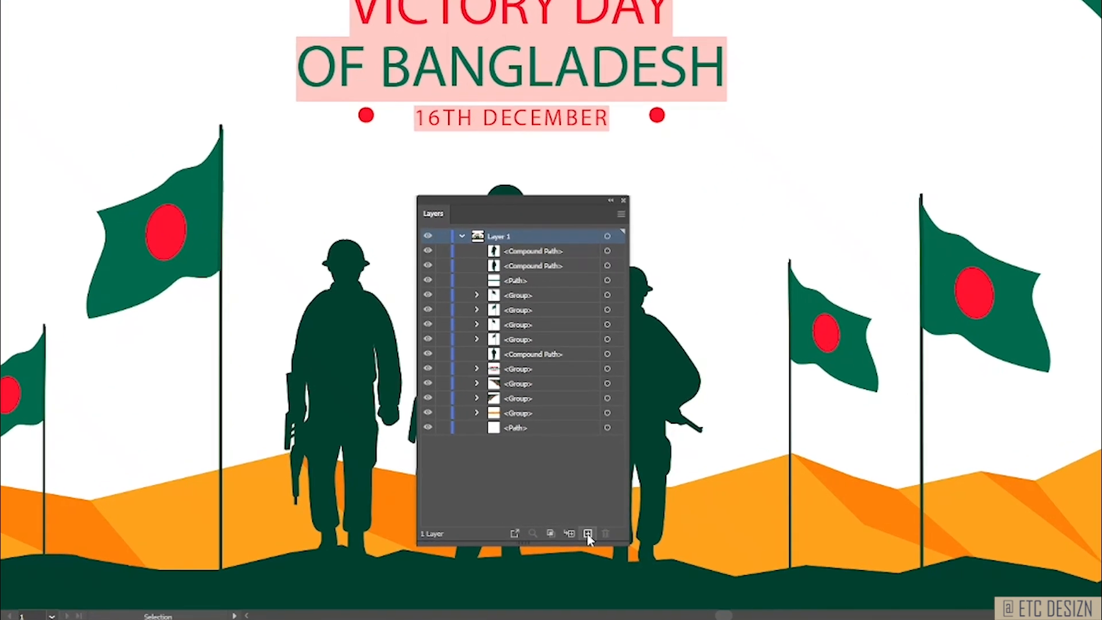
Add four new empty layers above Layer 1, one for each flag
click(580, 524)
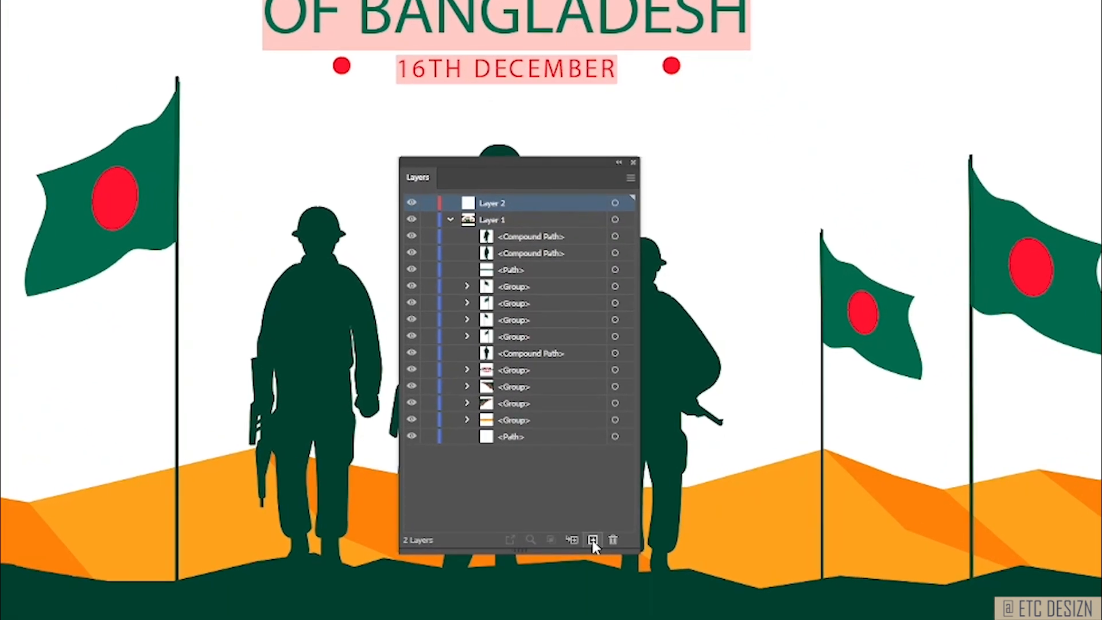
click(580, 524)
click(598, 547)
click(598, 546)
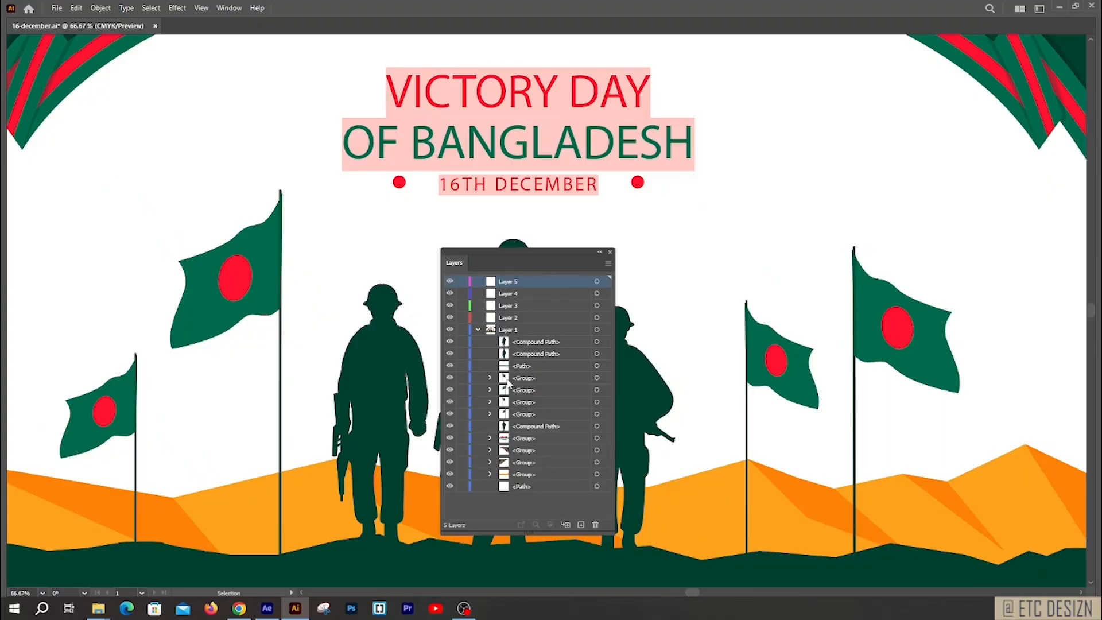
Move the red circle and green cloth paths from Layer 1's first flag group into Layer 5, leaving the pole behind
click(490, 377)
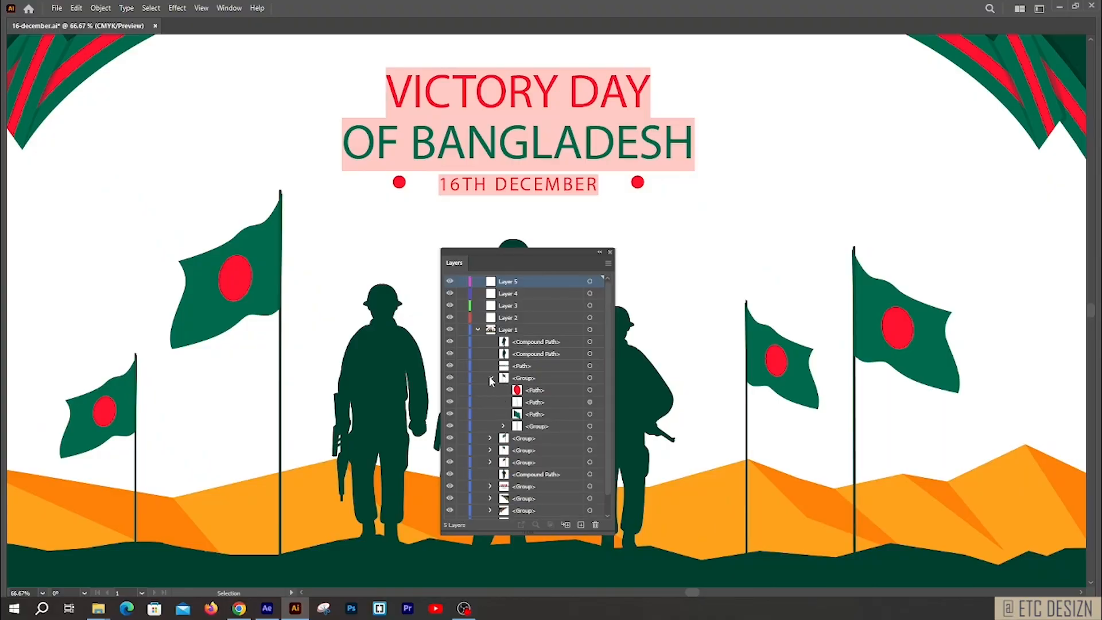
click(534, 391)
ctrl+click(535, 414)
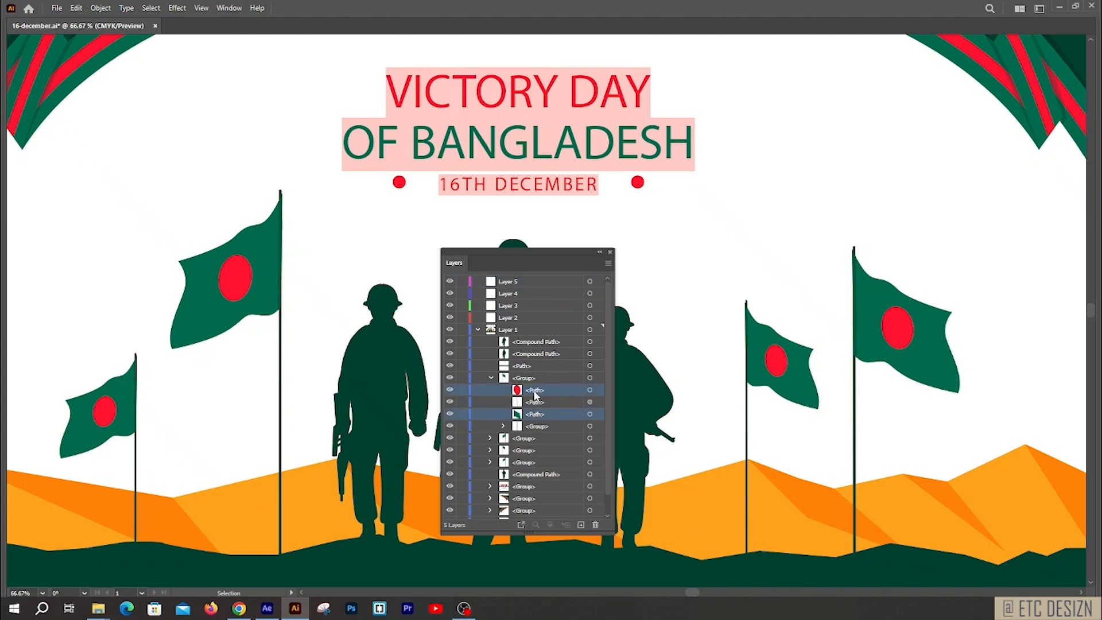
drag(535, 394, 450, 287)
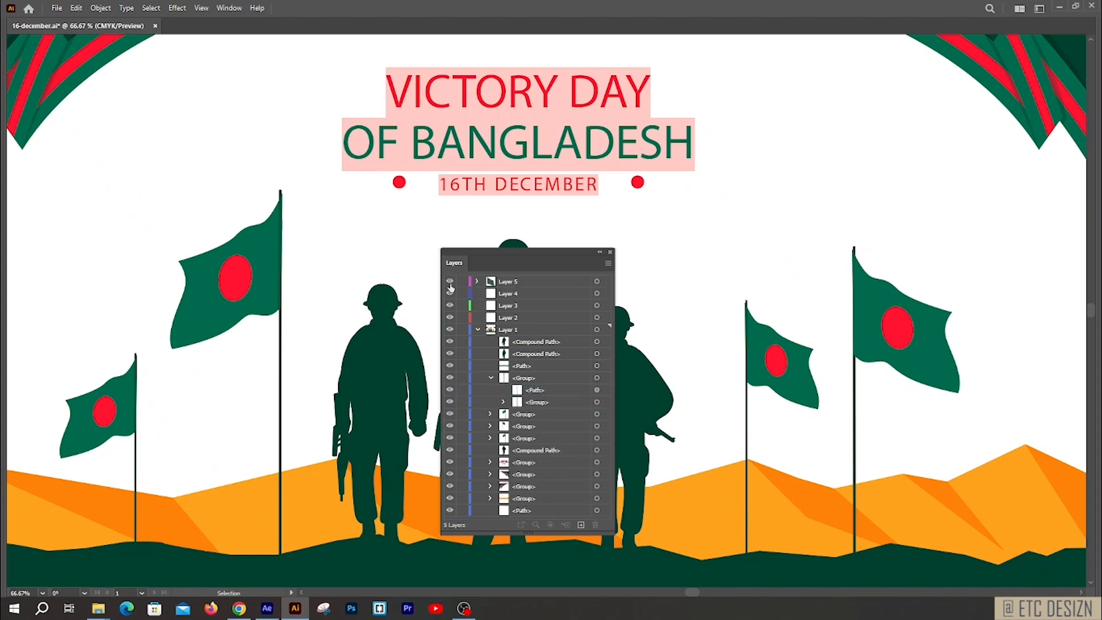
click(490, 378)
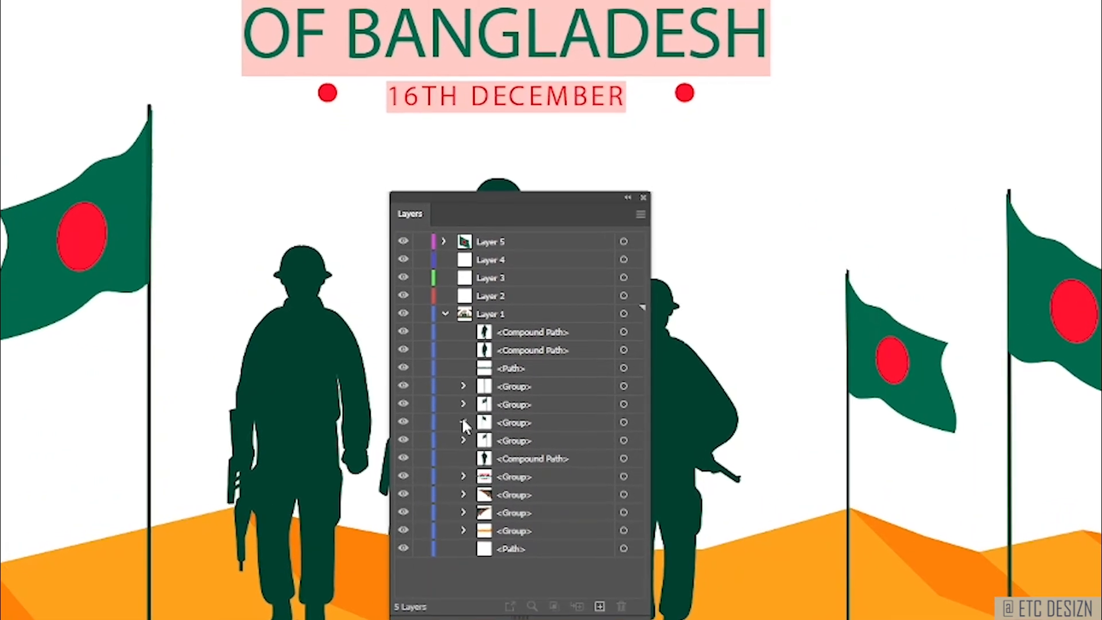
Move the red circle and green cloth paths from Layer 1's third flag group into Layer 4, and check the layer by toggling its visibility
click(475, 413)
click(513, 445)
ctrl+click(531, 484)
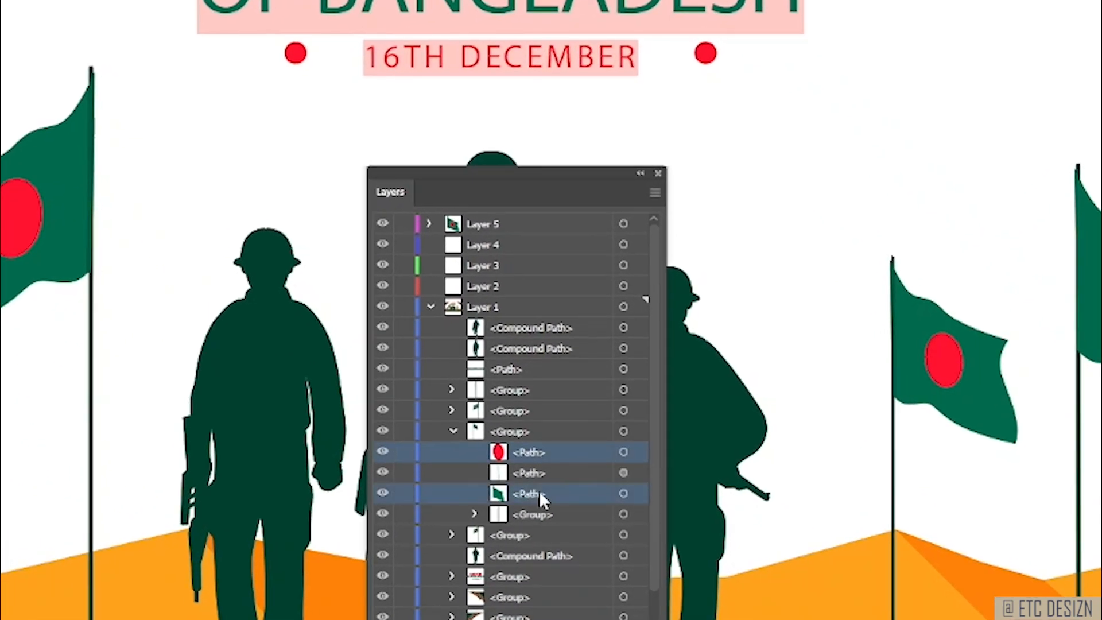
drag(535, 450, 474, 245)
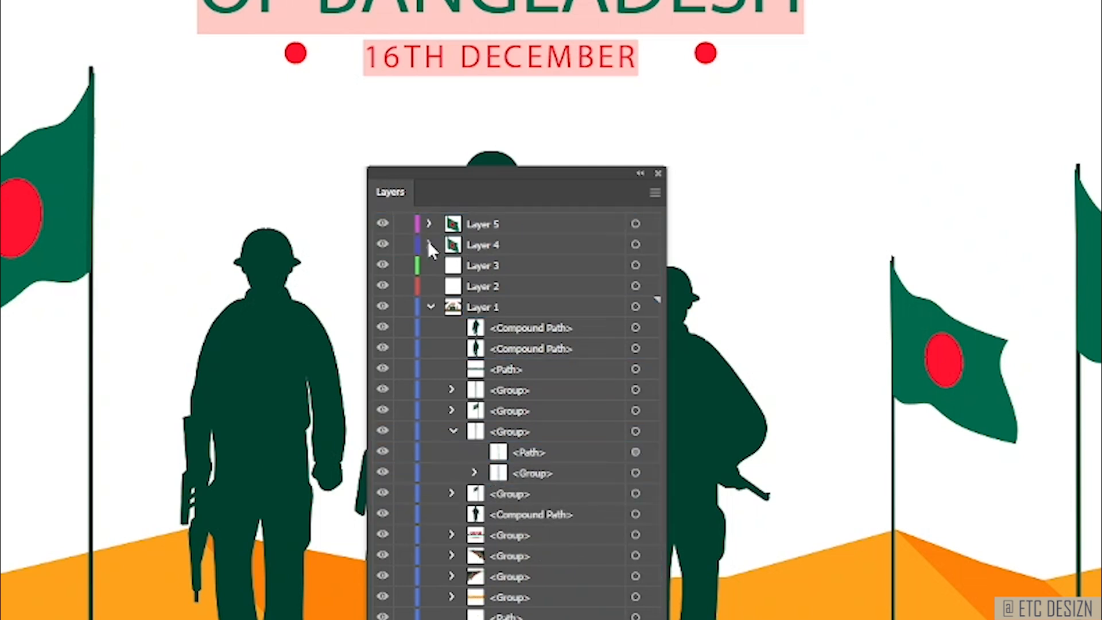
click(383, 245)
click(383, 244)
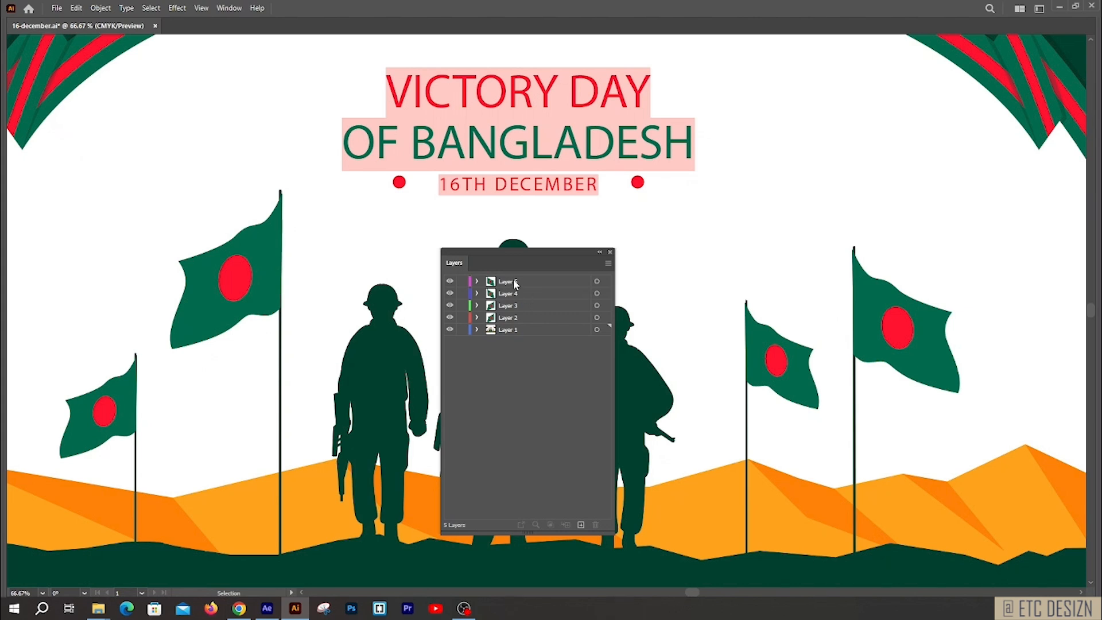
Hide Layer 1 briefly to check that the four flag cloths sit on their own layers, and show it again
click(519, 305)
click(506, 332)
click(451, 330)
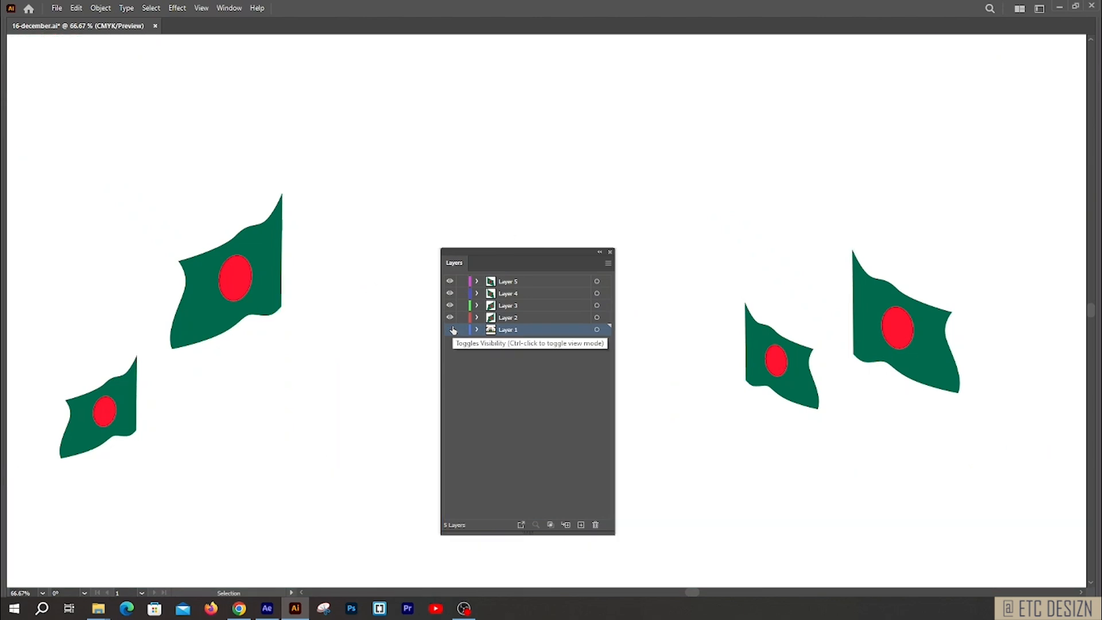
click(451, 329)
Rename Layer 1 as "backgrond"
double_click(504, 330)
click(721, 332)
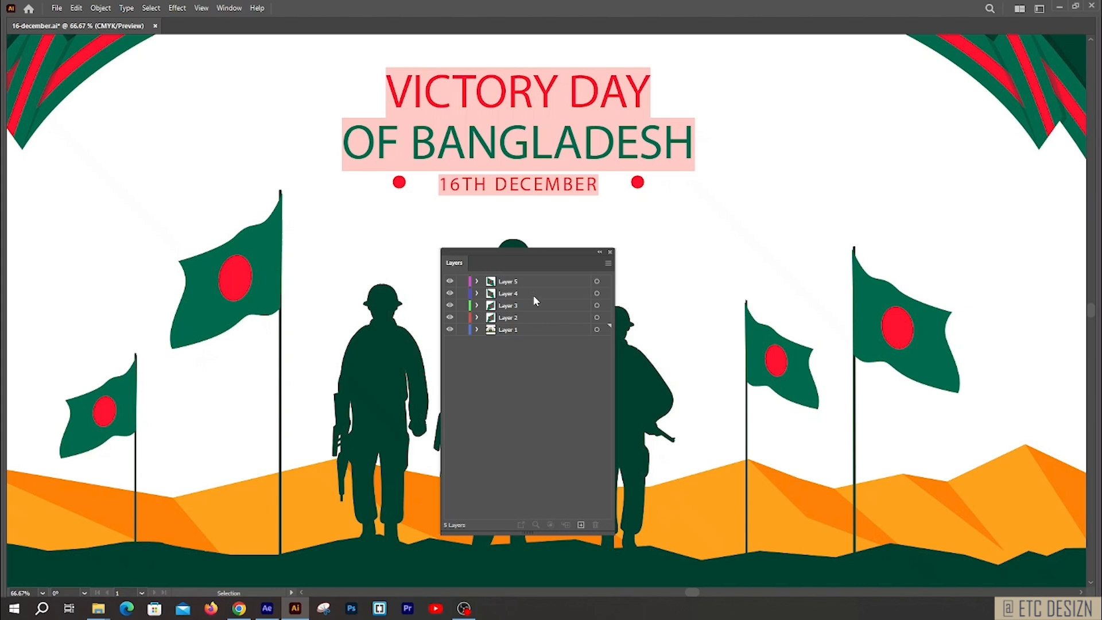
double_click(509, 330)
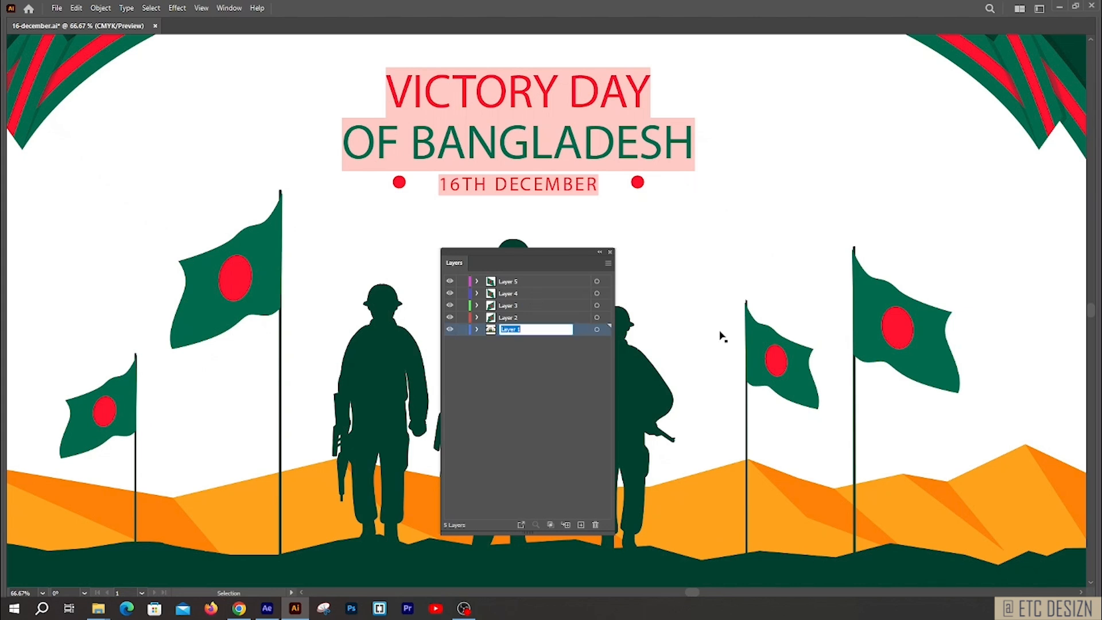
text(backgrond)
key(Return)
Check which flags Layer 5 and Layer 4 hold, and rename them right-flag-1 and right-flag-2
click(508, 281)
click(450, 281)
click(449, 281)
click(449, 293)
click(450, 293)
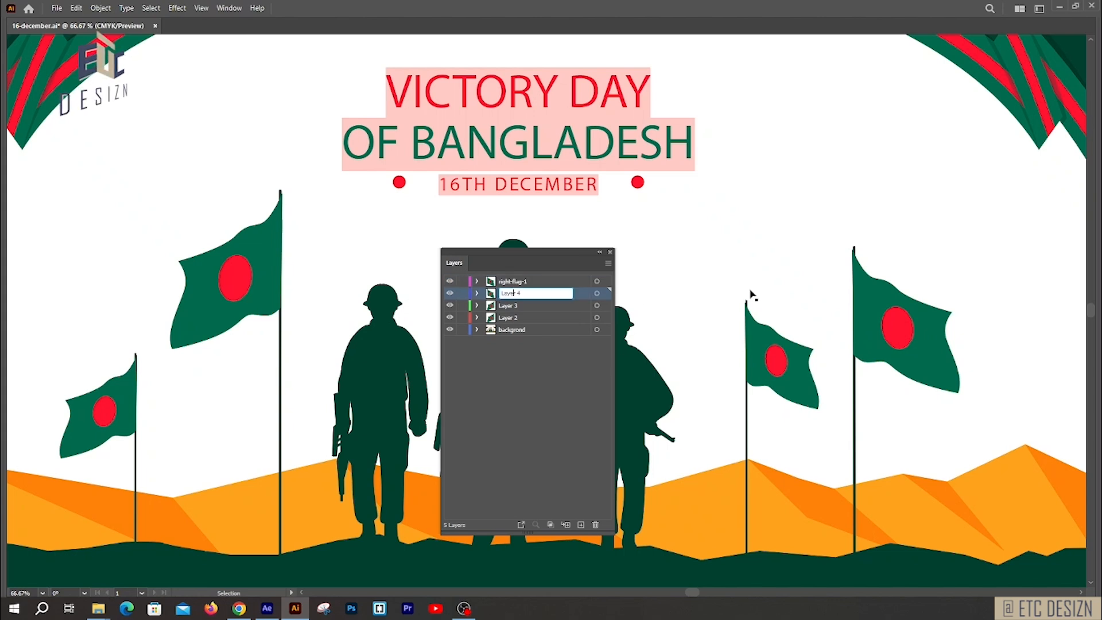
text(right-flag-1)
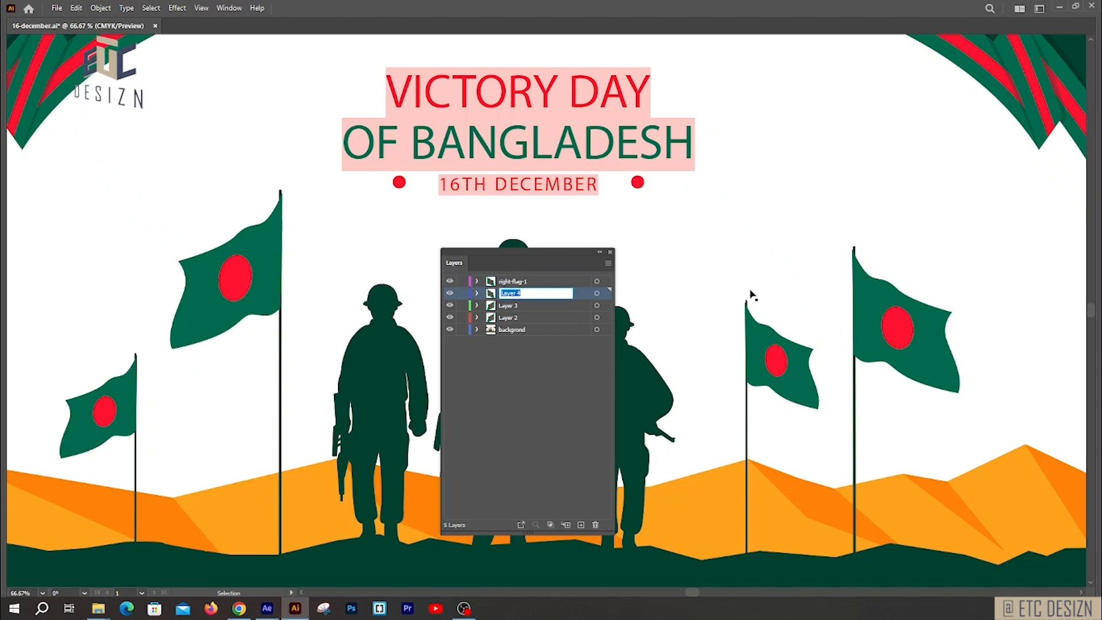
key(BackSpace)
text(2)
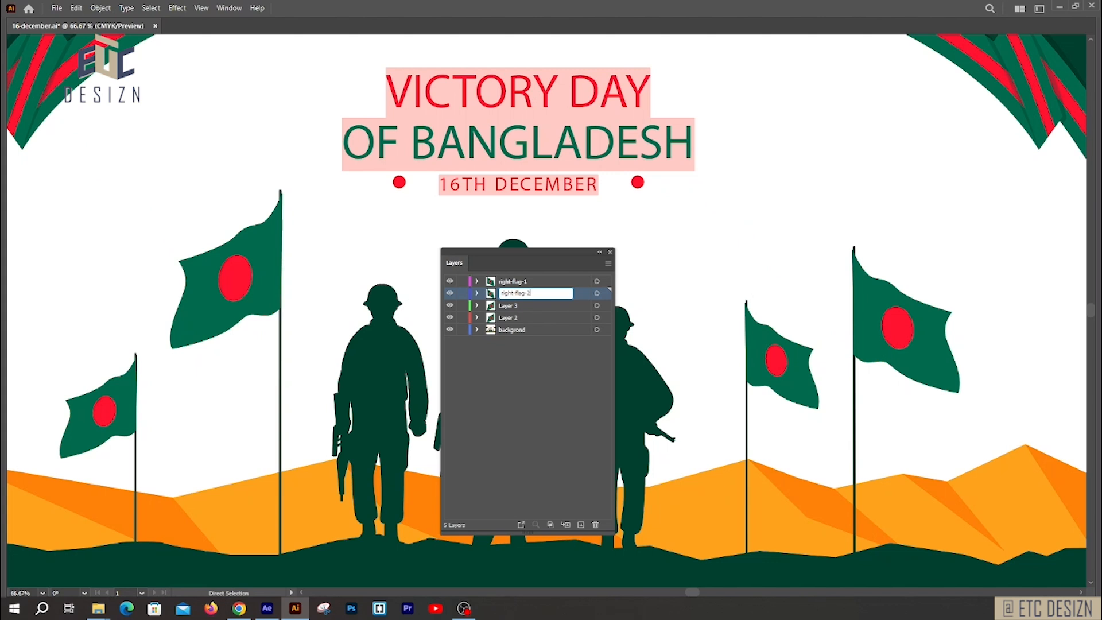
key(Return)
Rename Layer 3 as right-flag-3
double_click(508, 307)
text(right-flag-1)
key(BackSpace)
text(3)
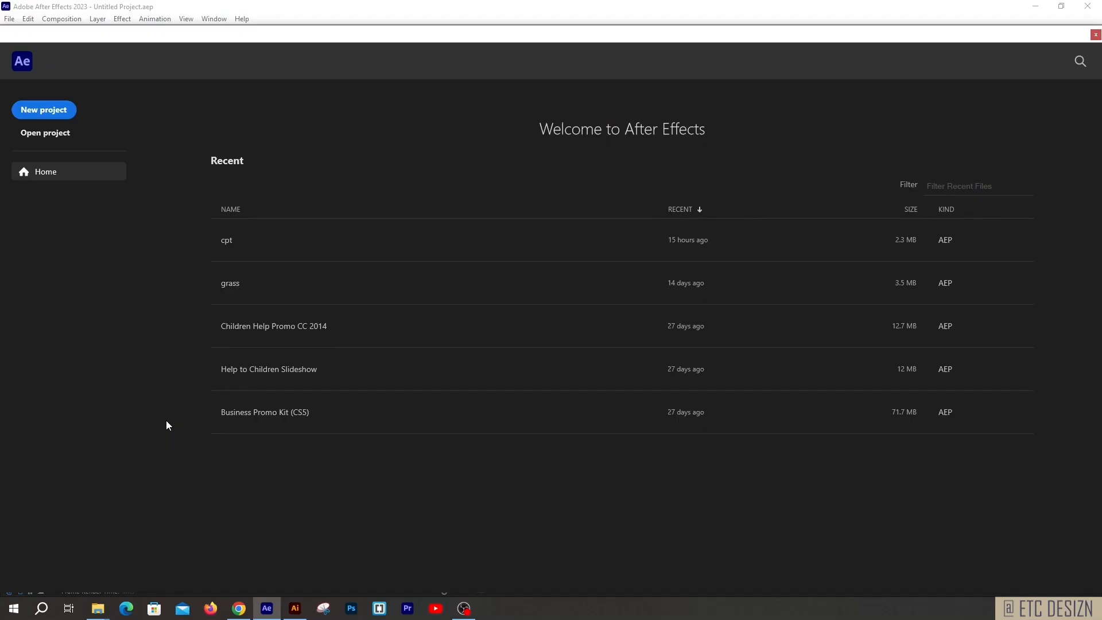
Start a new project in After Effects and bring in 16-december.ai from the flag-animation folder
click(59, 111)
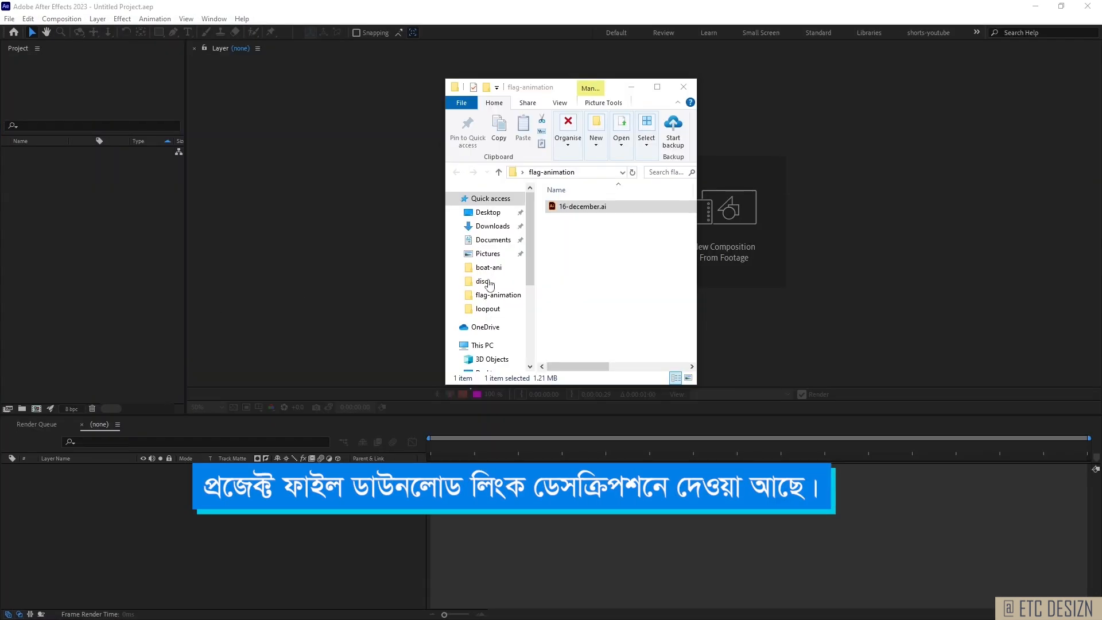
click(613, 207)
drag(613, 207, 99, 288)
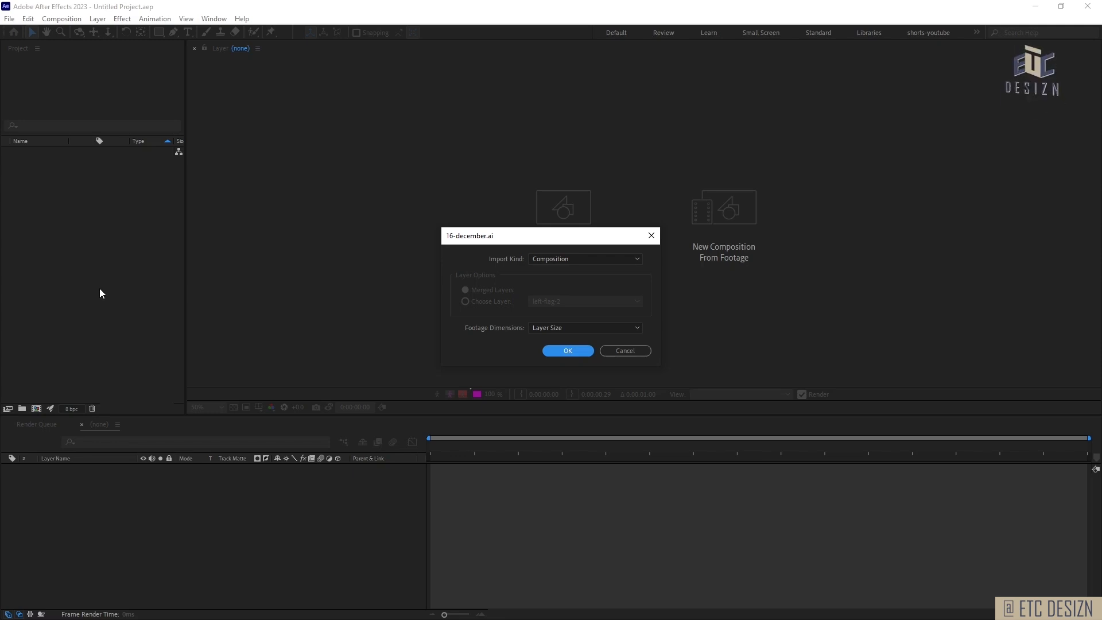
Import the file as a Composition with footage dimensions set to Layer Size
click(578, 260)
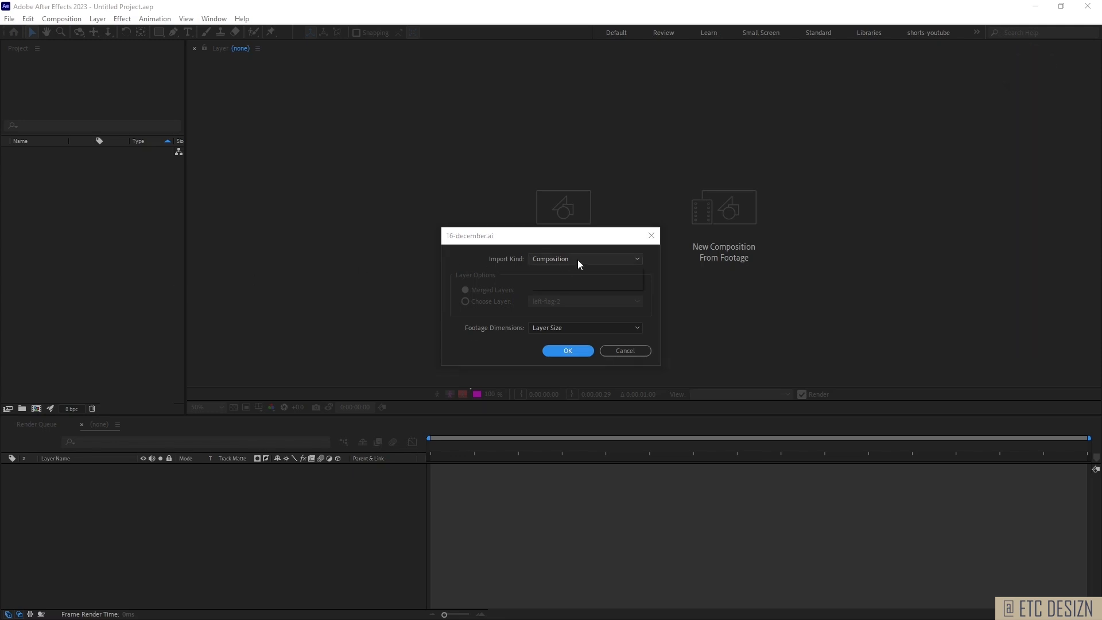
click(577, 261)
click(574, 329)
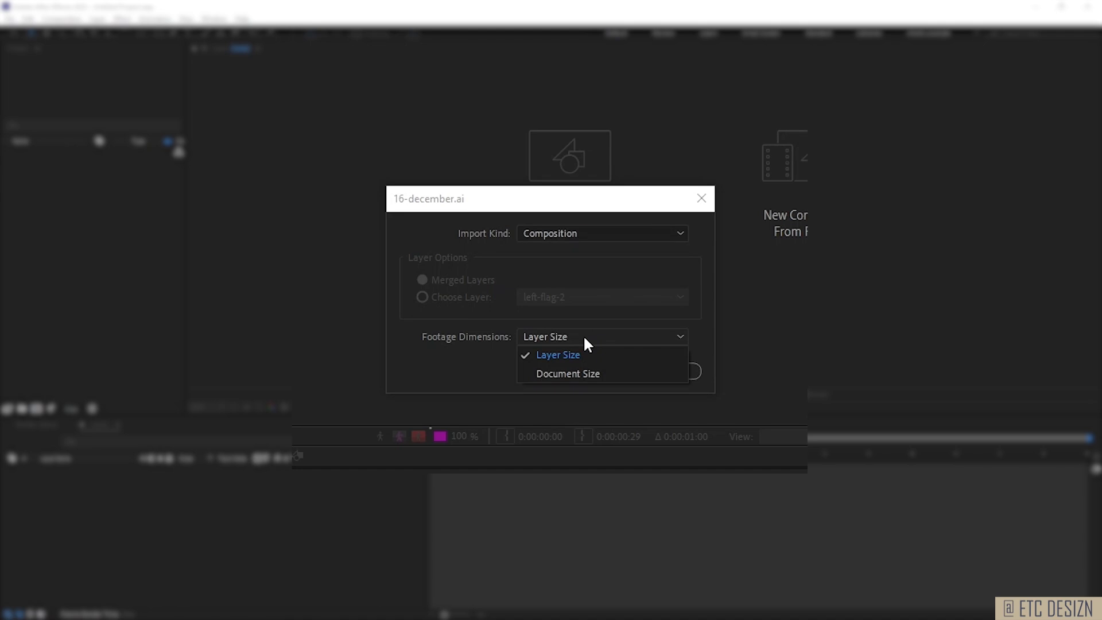
click(583, 335)
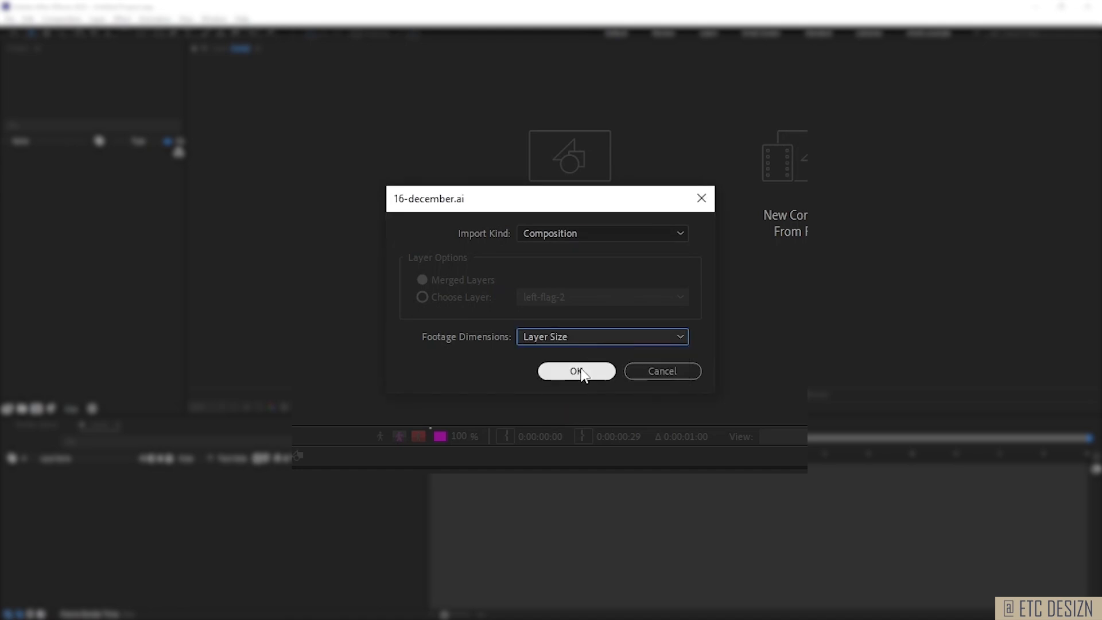
click(576, 371)
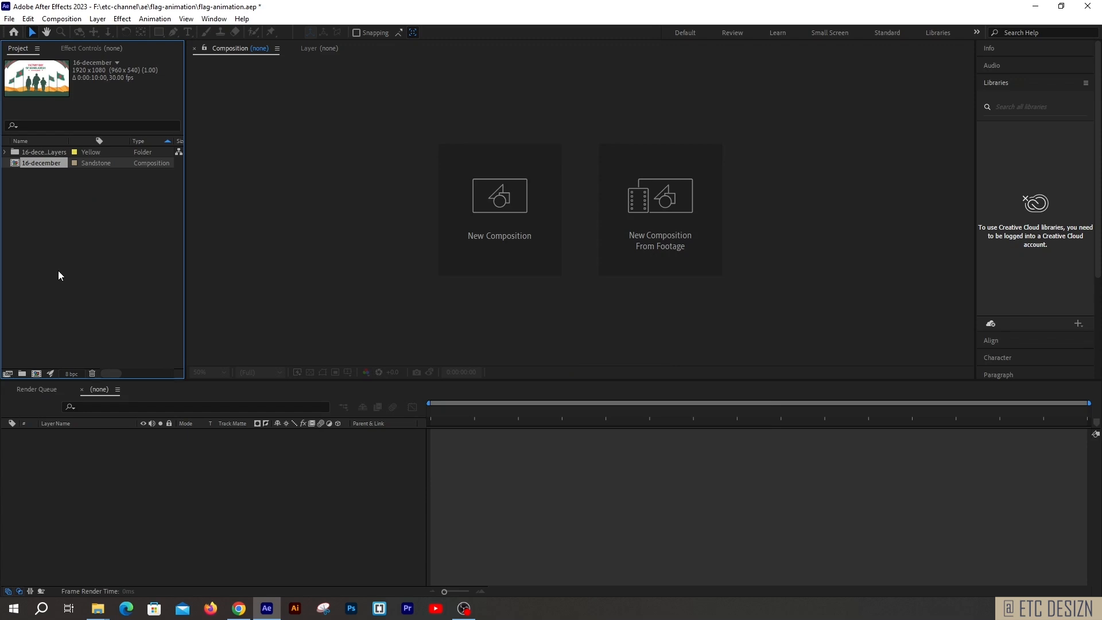
click(40, 214)
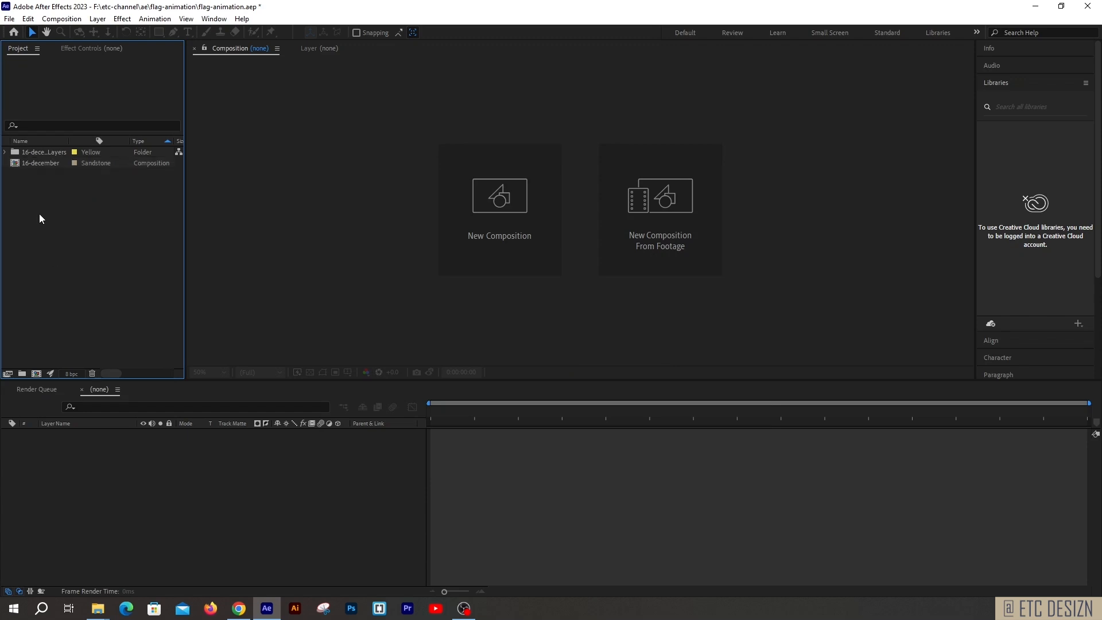
Open the 16-december composition and show the Effects & Presets panel
click(46, 164)
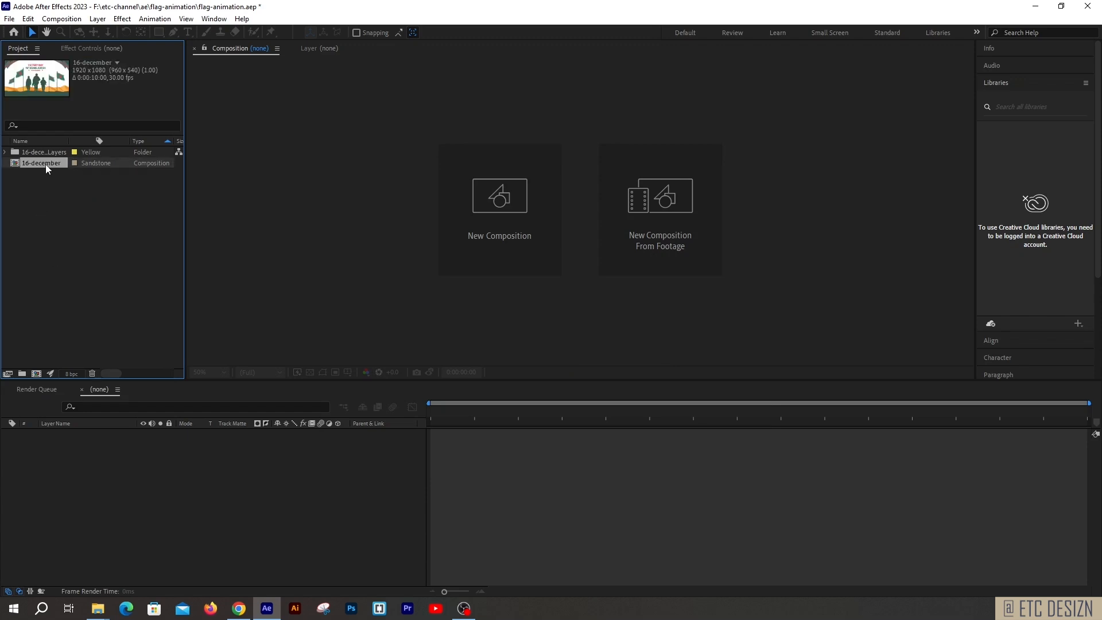
double_click(15, 164)
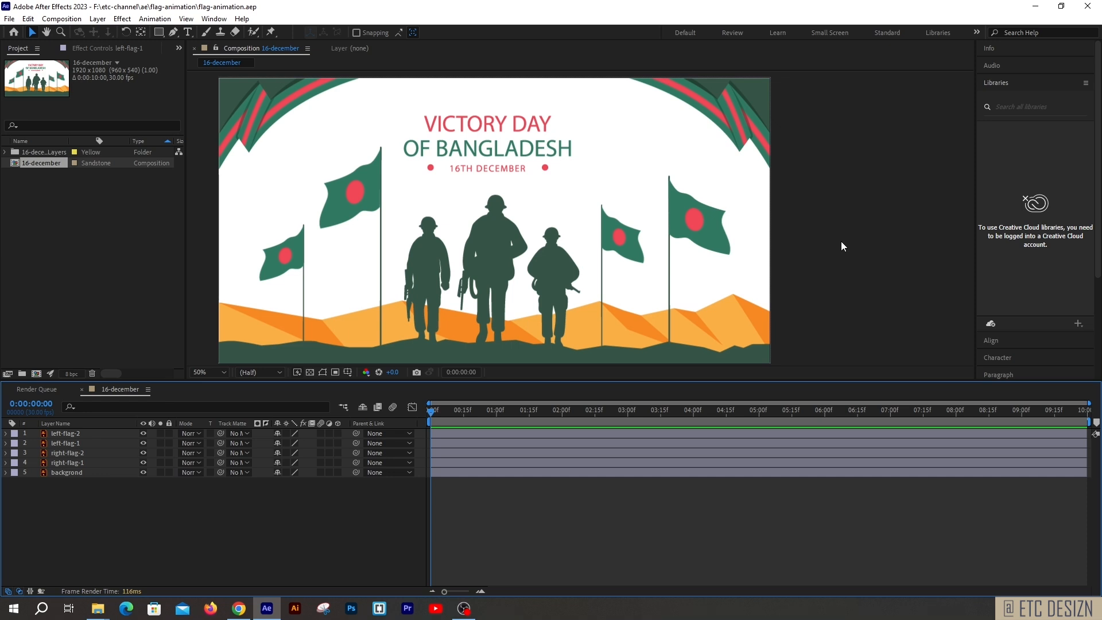
click(212, 19)
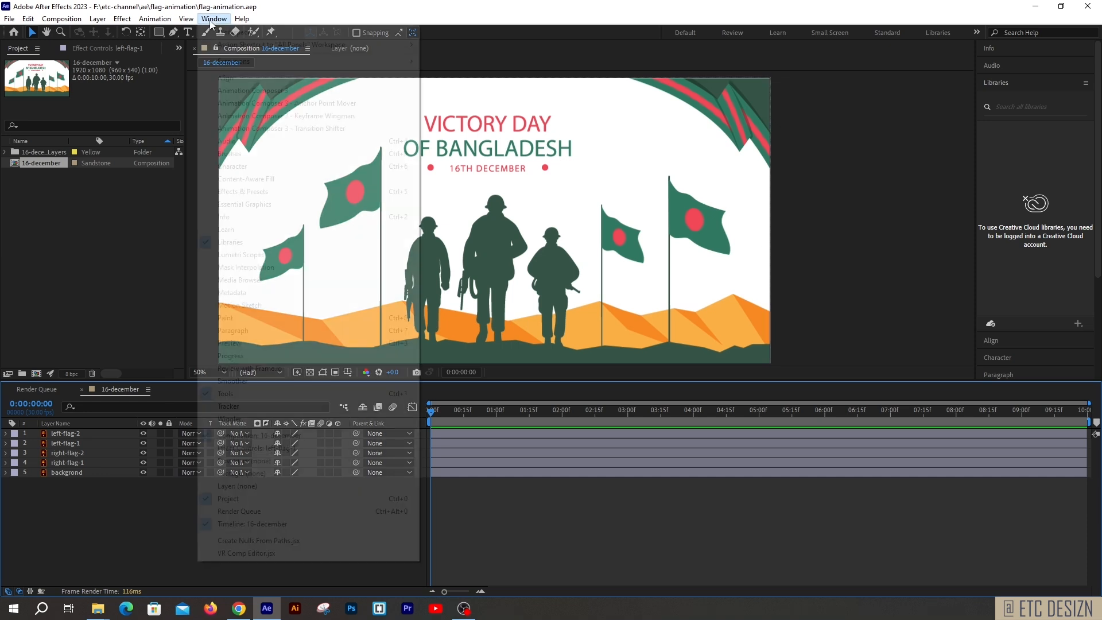
click(251, 190)
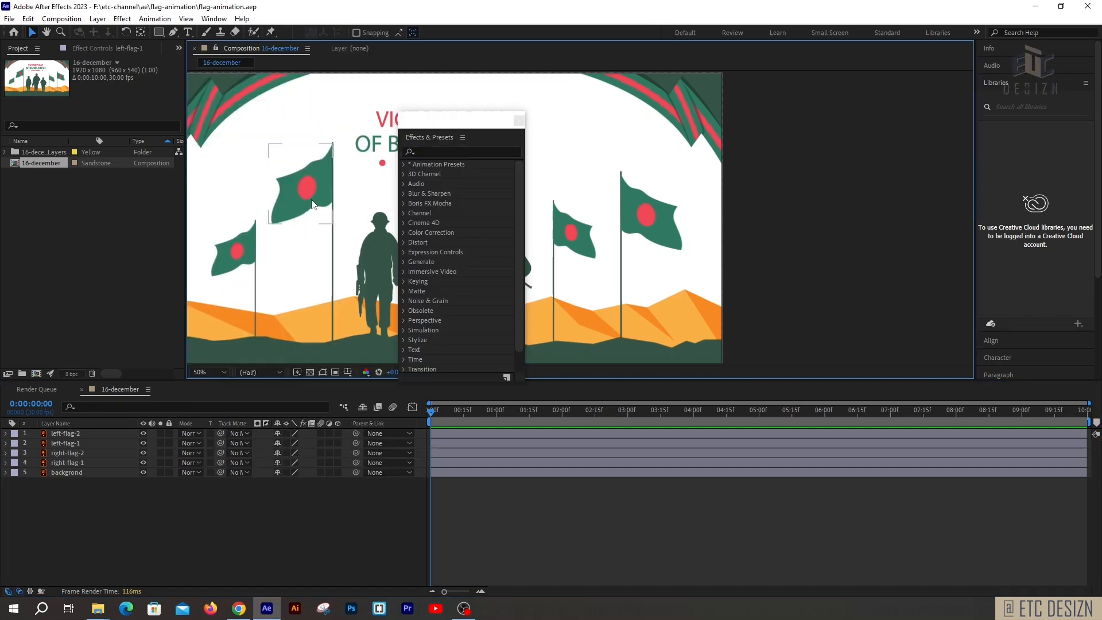
Find the Wave Warp effect with the search term "wave" and apply it to the left-flag-1 layer
click(299, 196)
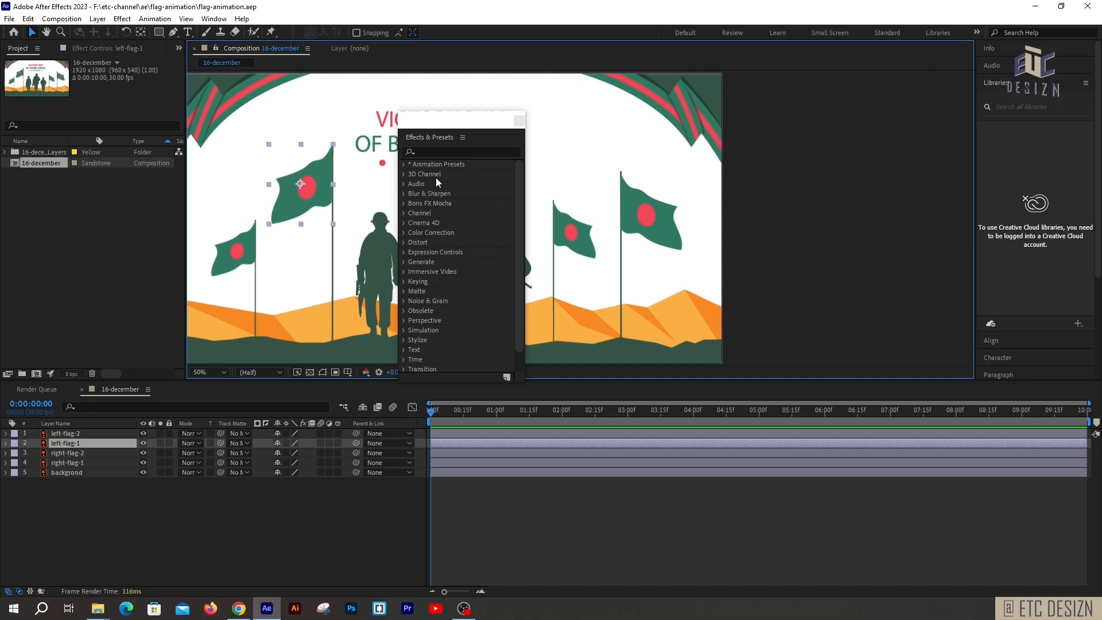
click(456, 152)
text(wave)
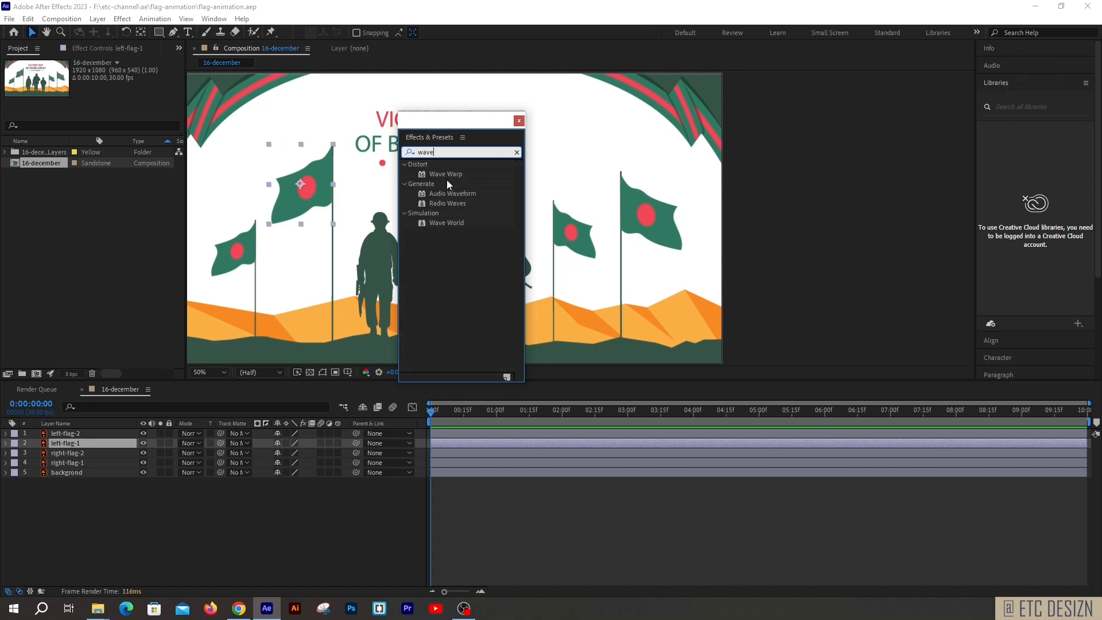
click(449, 174)
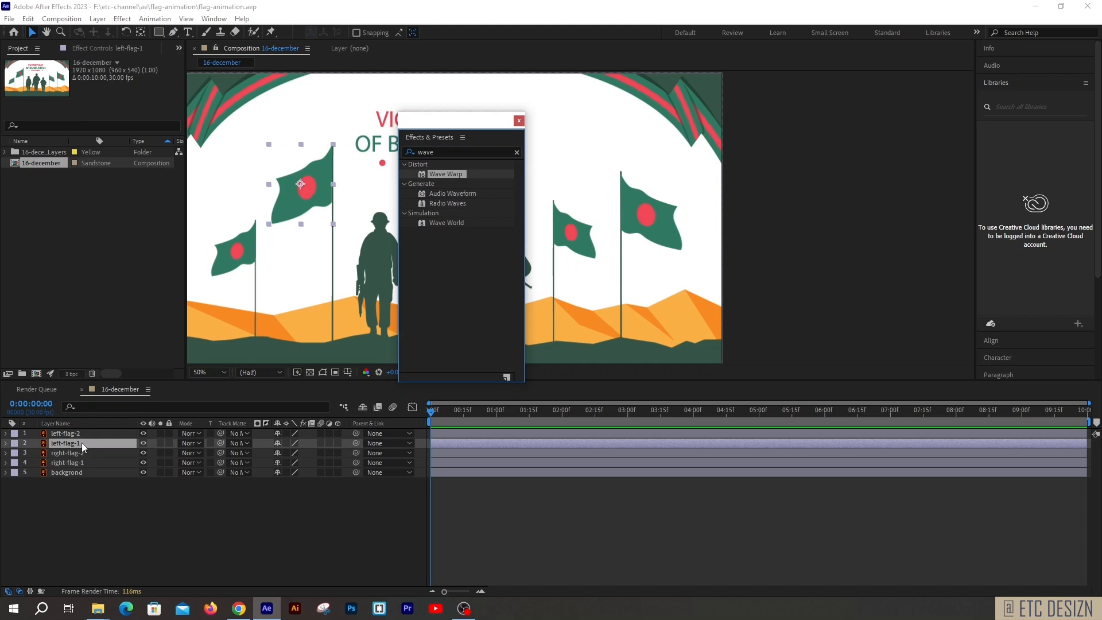
drag(439, 174, 460, 443)
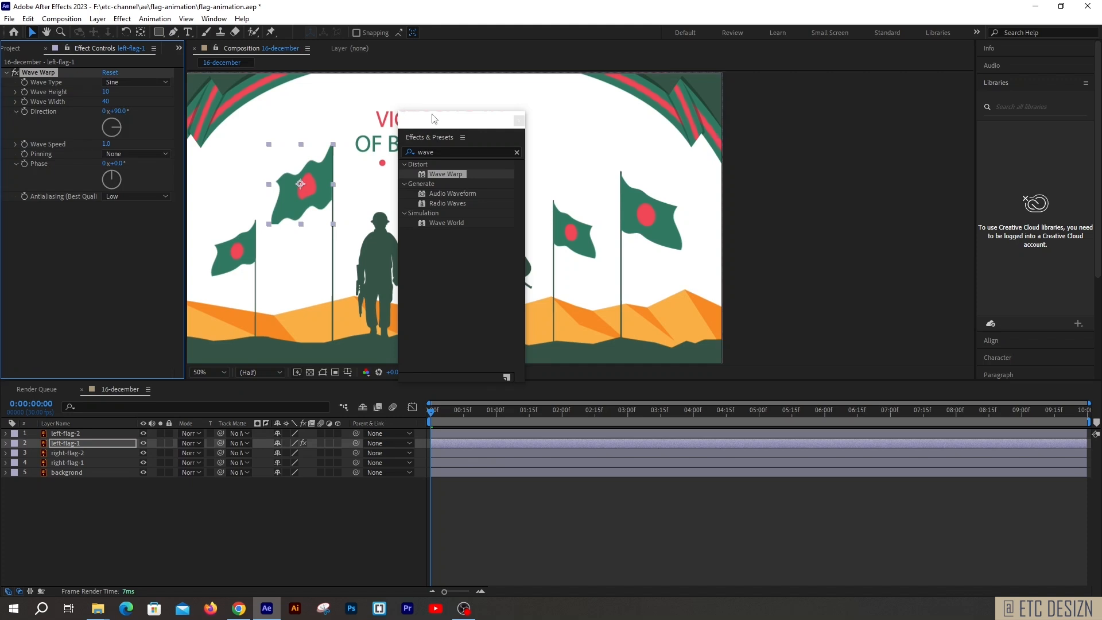
Preview the Wave Warp motion on the left-flag-1 layer and close the floating Effects & Presets panel
click(765, 232)
drag(454, 121, 556, 118)
key(space)
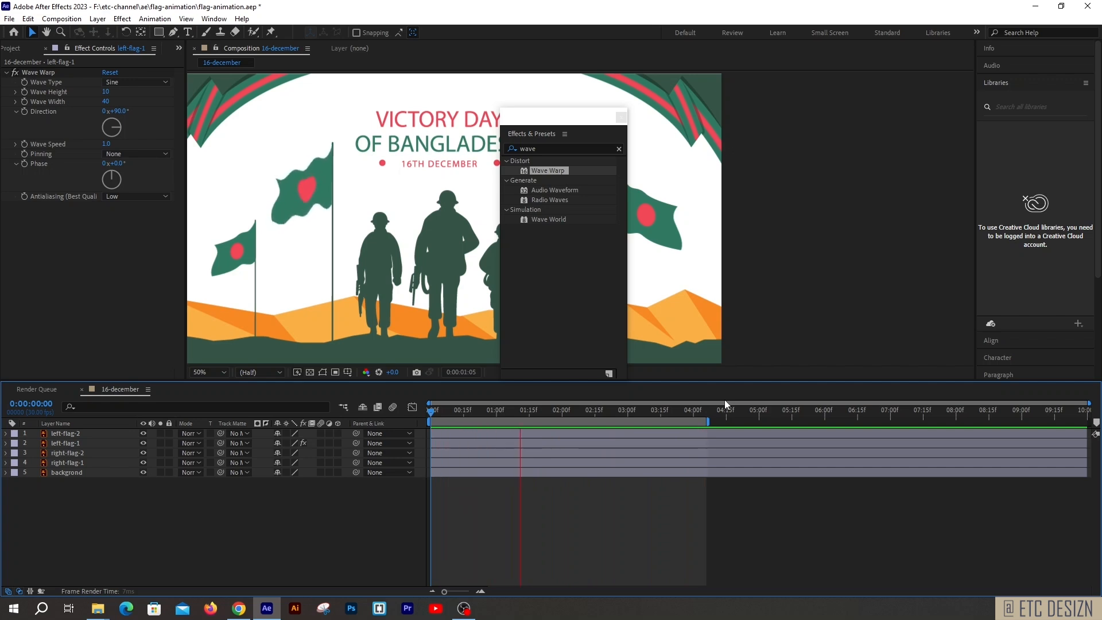
click(621, 118)
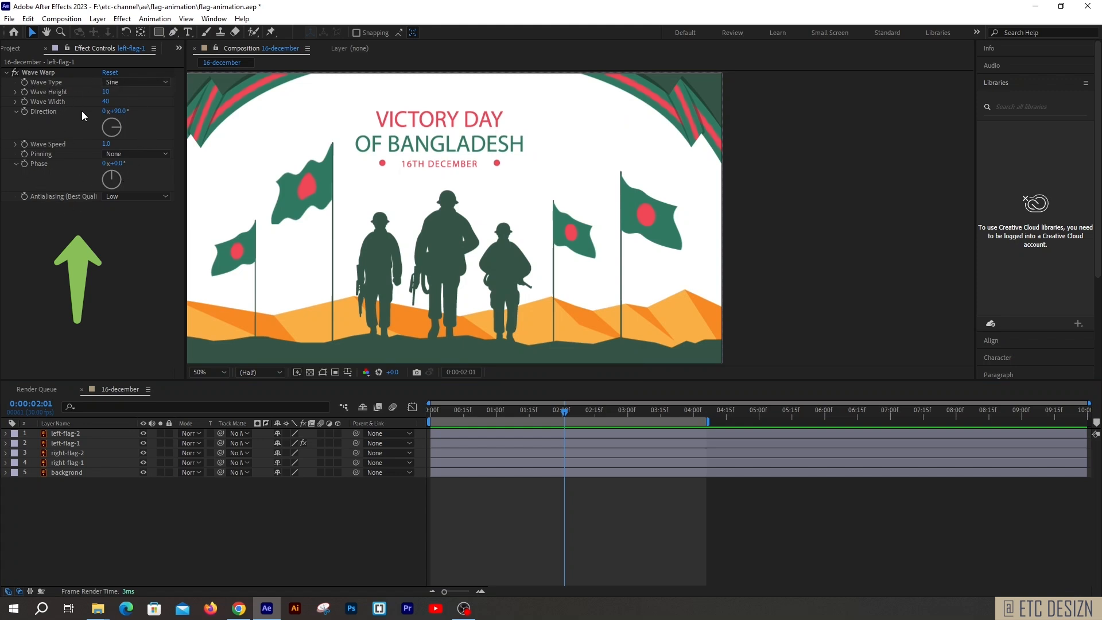
Try the Square and Circle wave types on left-flag-1's Wave Warp, and return the type to Sine
click(69, 442)
click(84, 238)
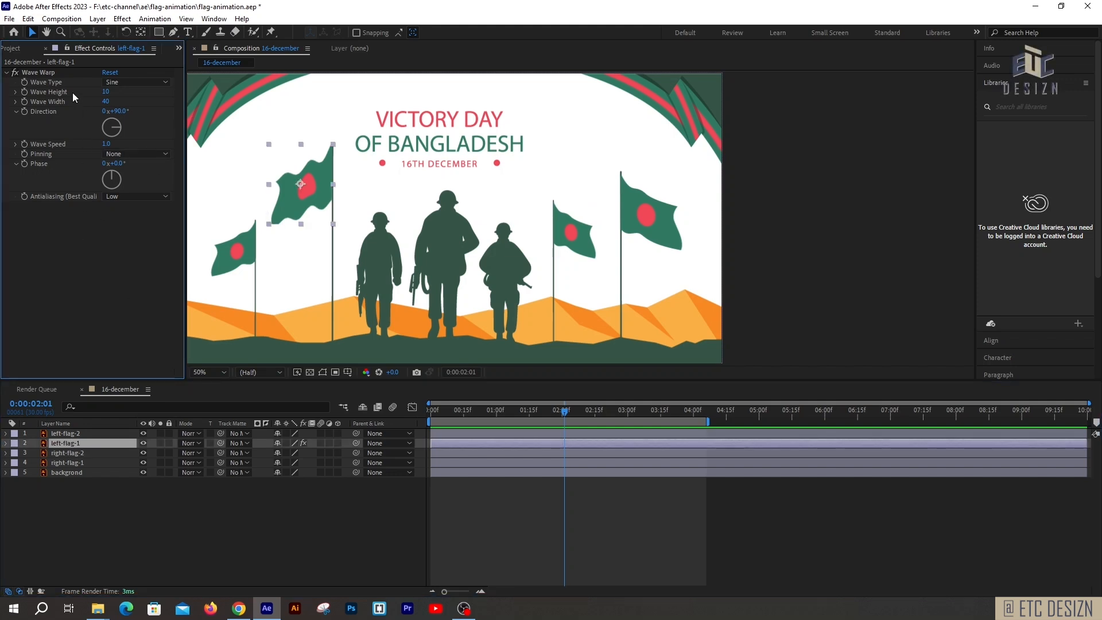
click(131, 82)
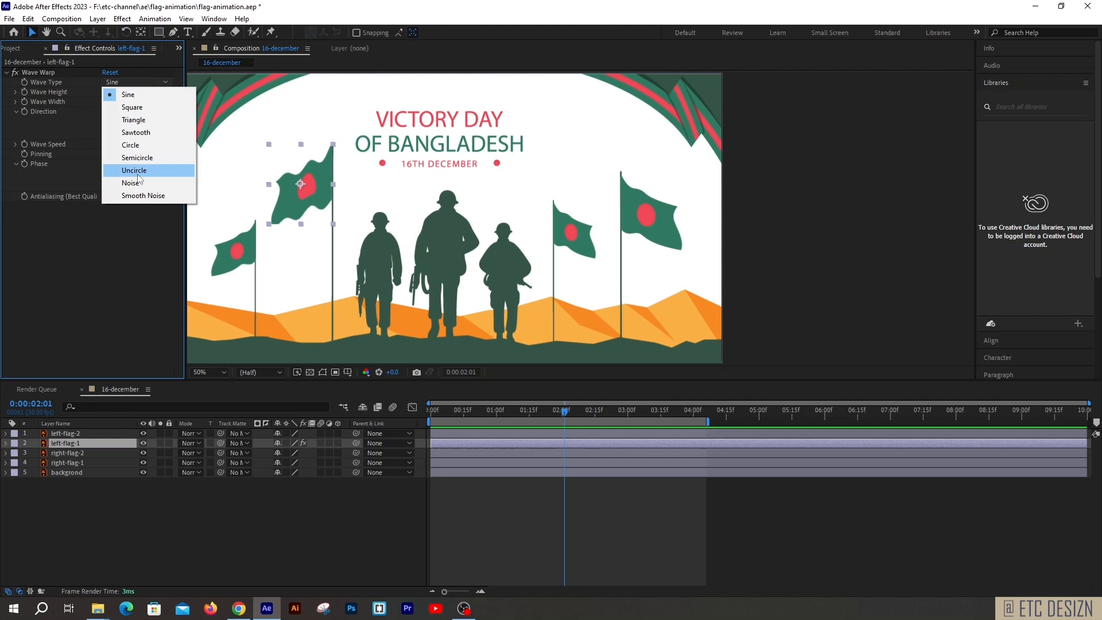
click(140, 108)
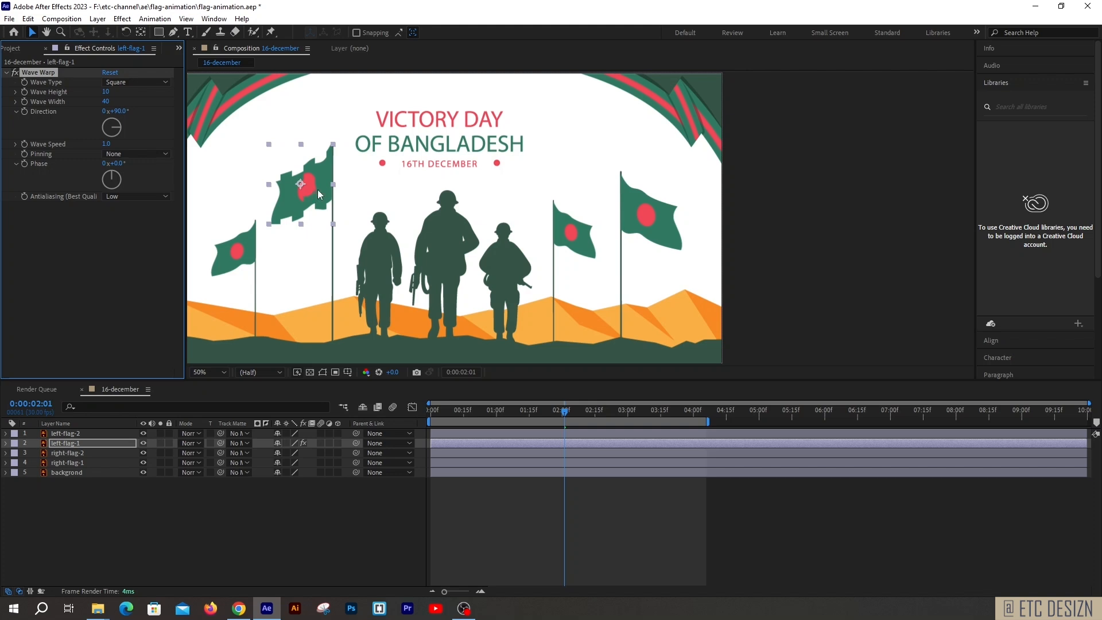
click(129, 82)
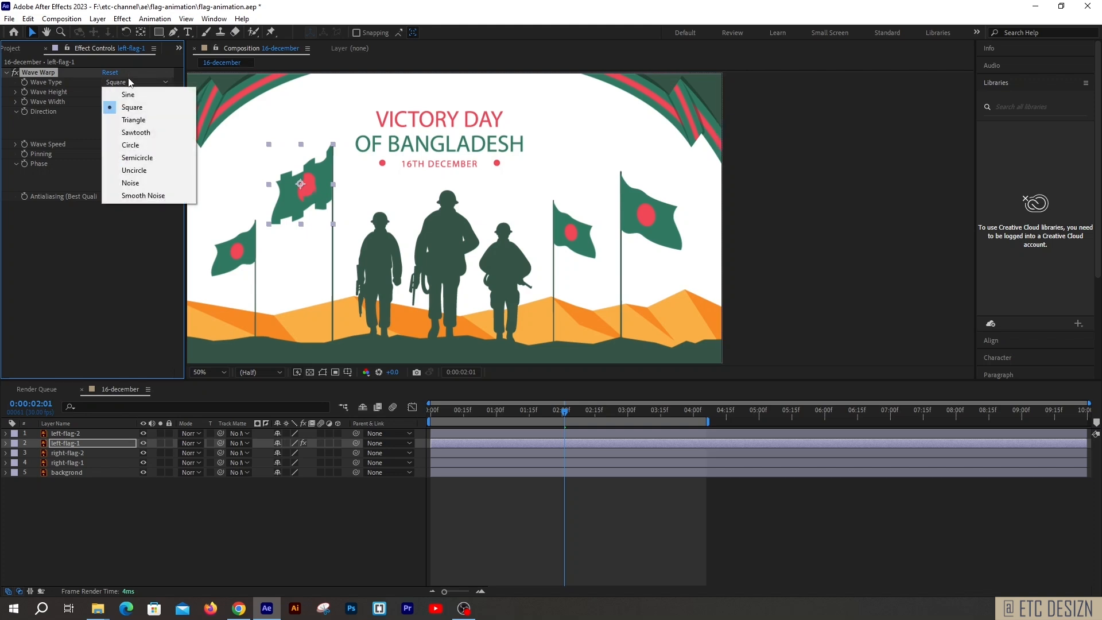
click(138, 146)
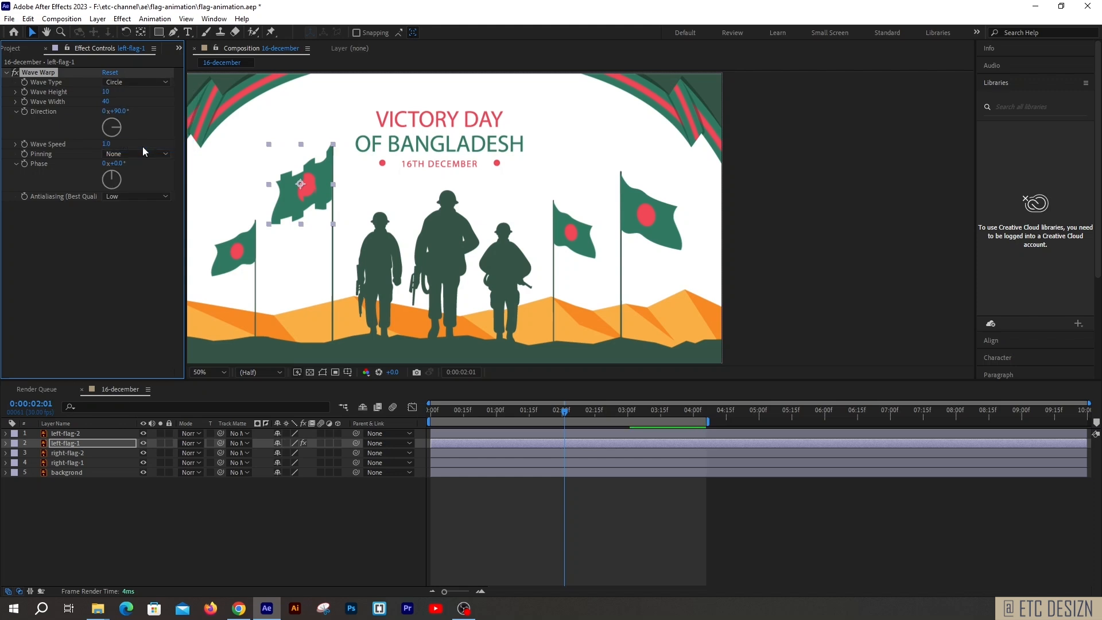
click(123, 82)
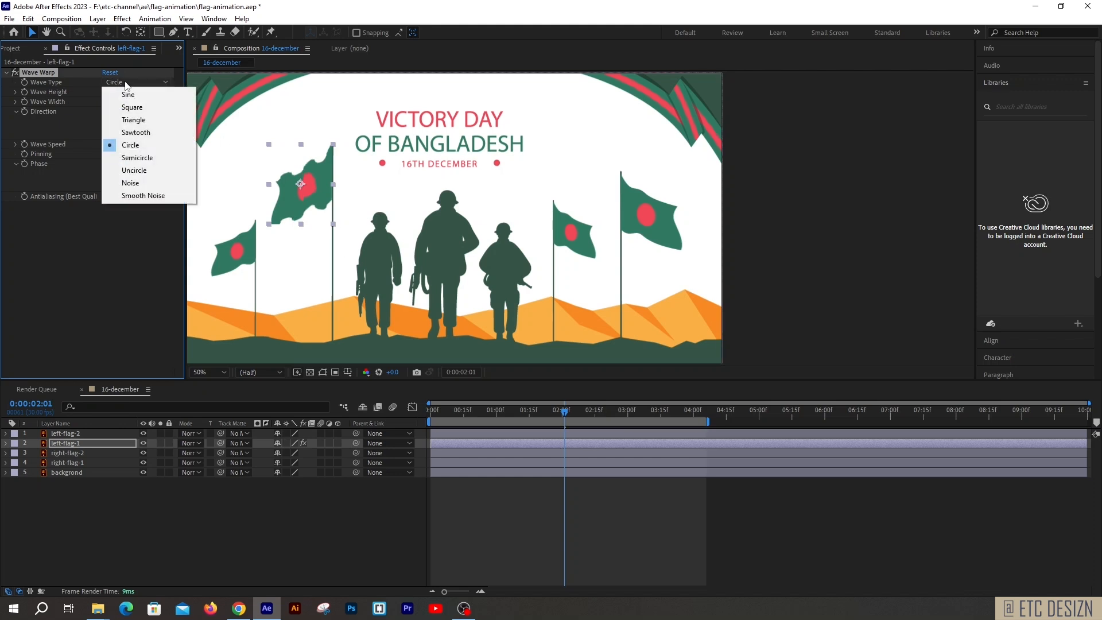
click(128, 95)
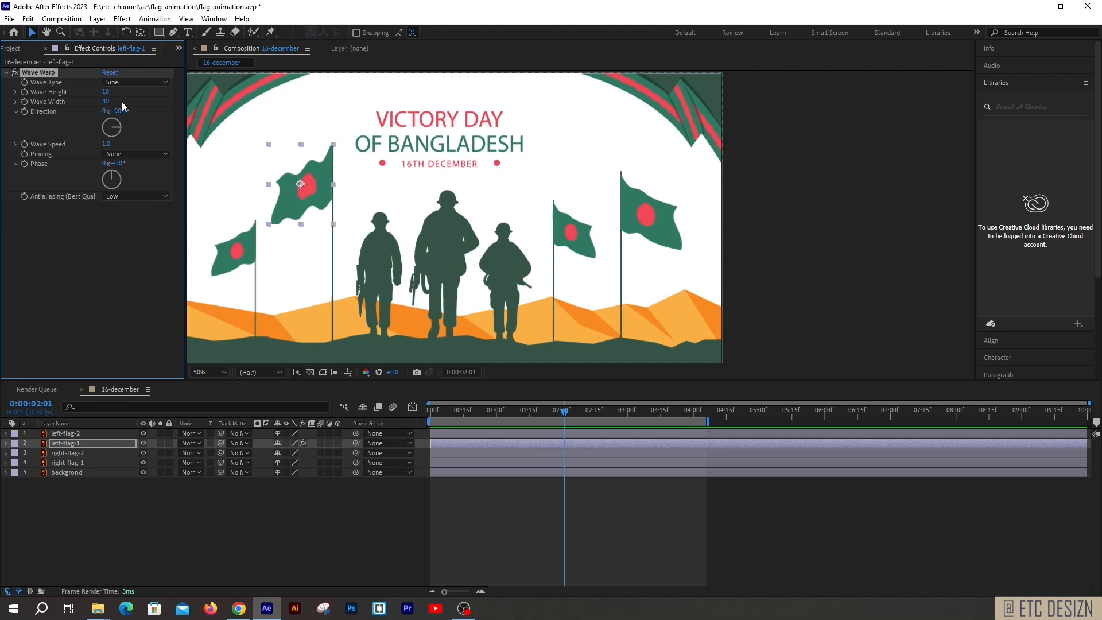
Try a Wave Width of 10 on left-flag-1's Wave Warp, and set it back to 40
click(106, 102)
text(10)
key(Return)
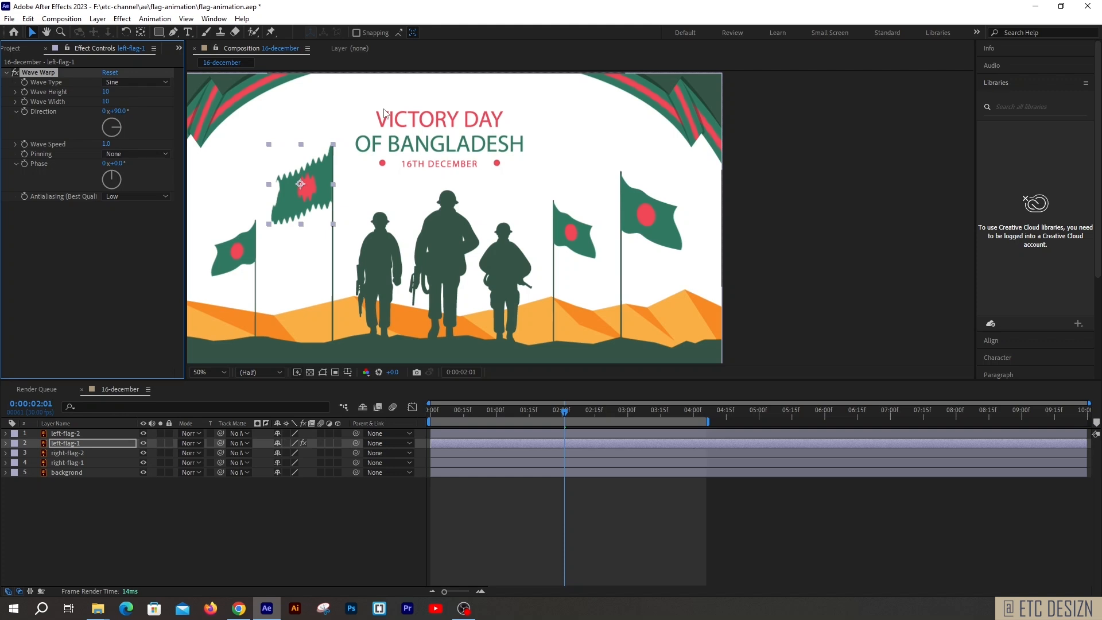
click(107, 102)
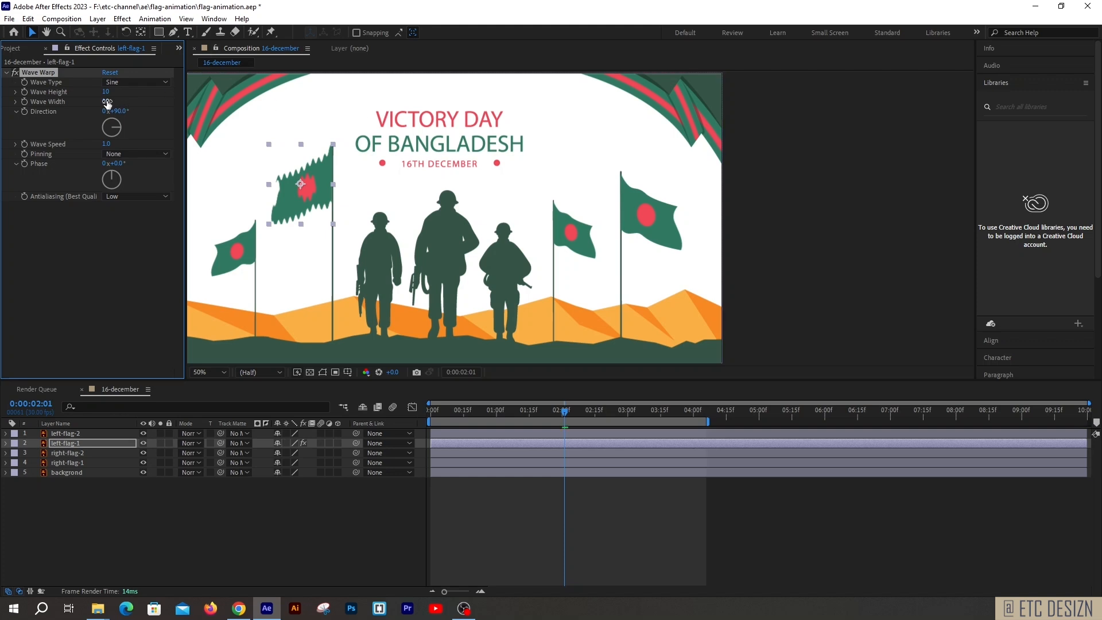
text(40)
key(Return)
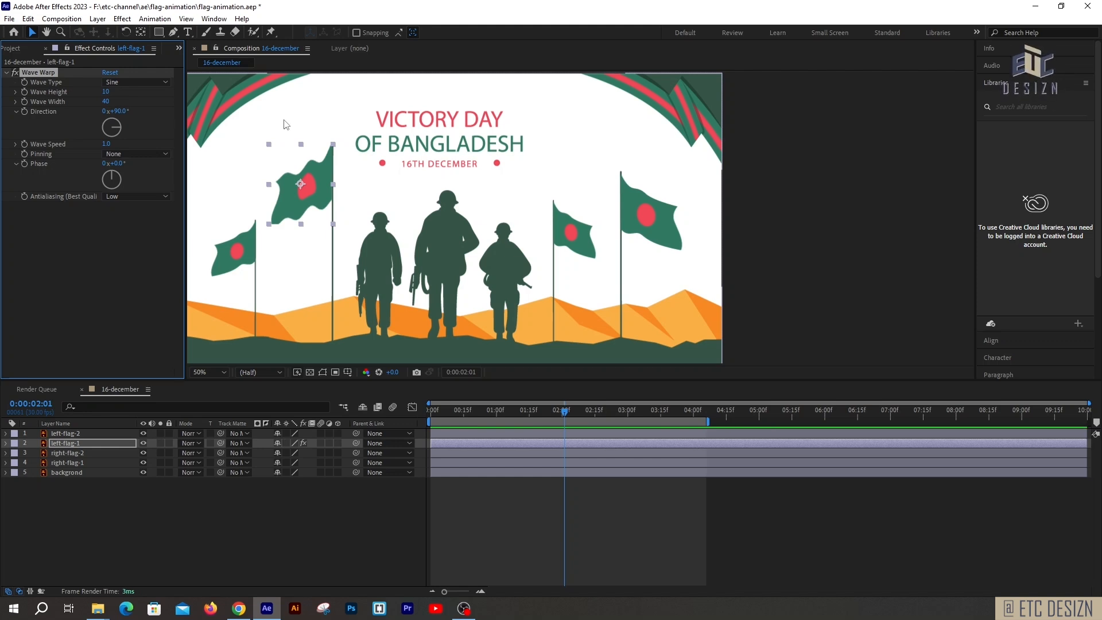
Try a Wave Warp direction of -92° on left-flag-1, and set it back to 90°
drag(119, 133, 102, 128)
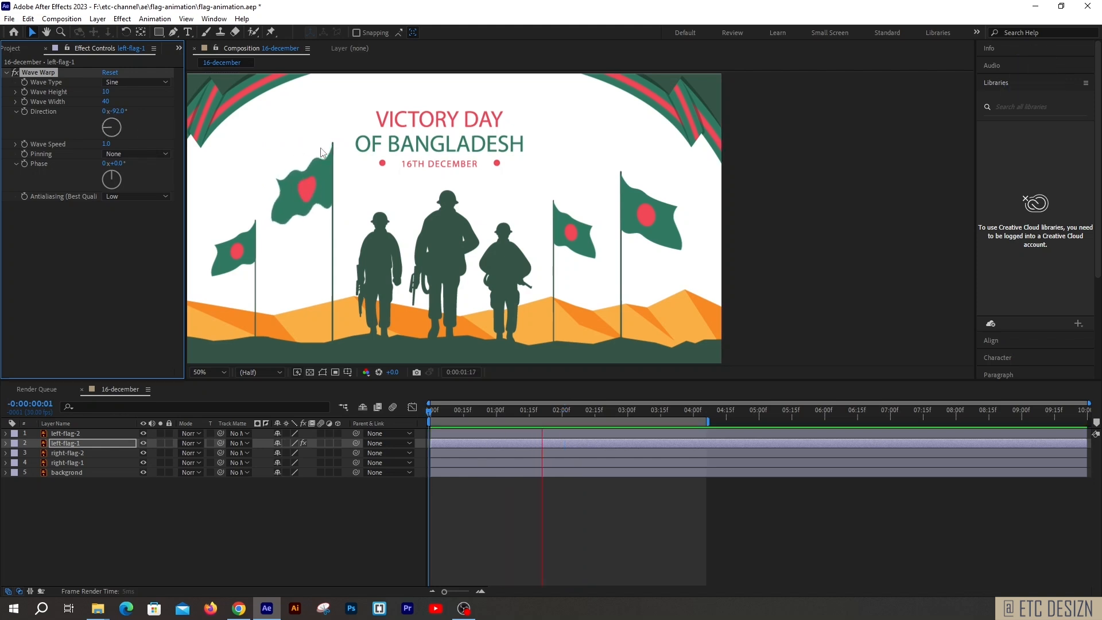
click(115, 111)
text(90)
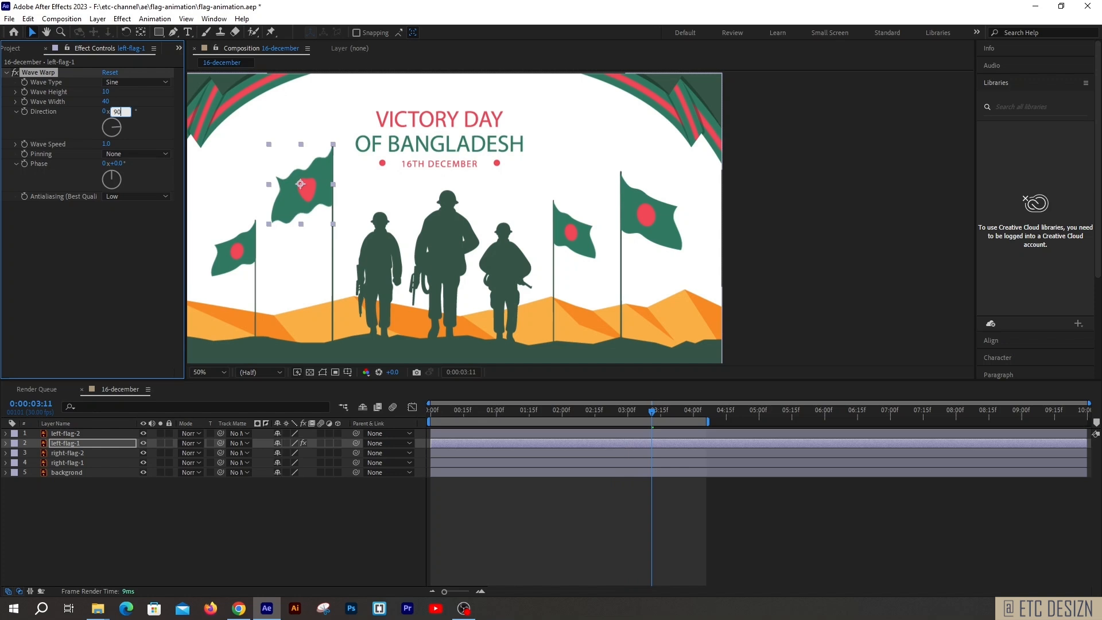
key(Return)
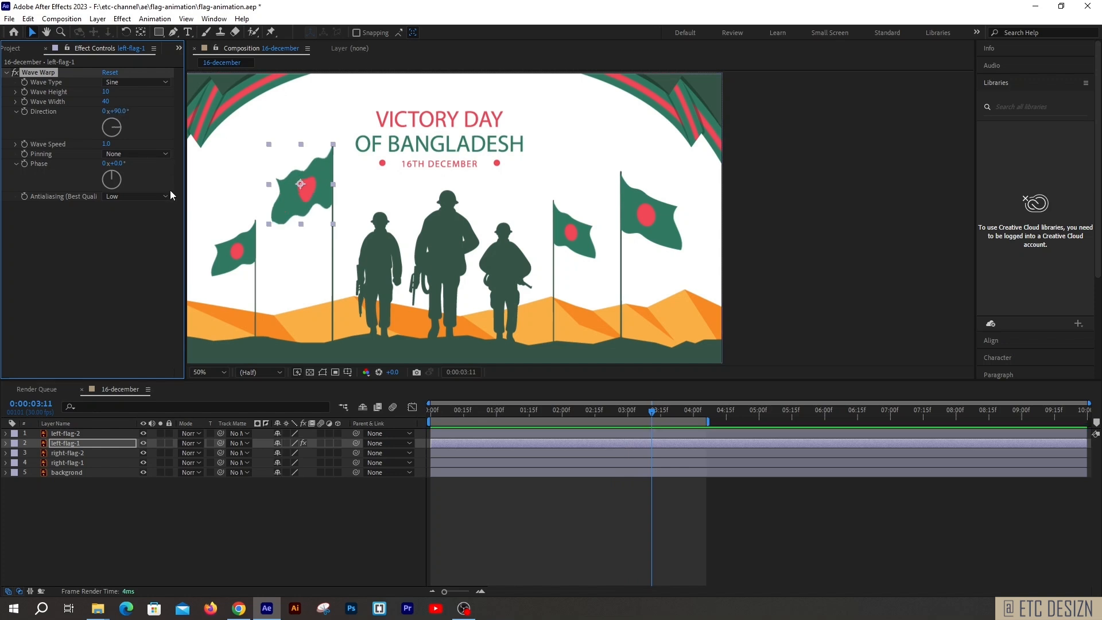
click(214, 221)
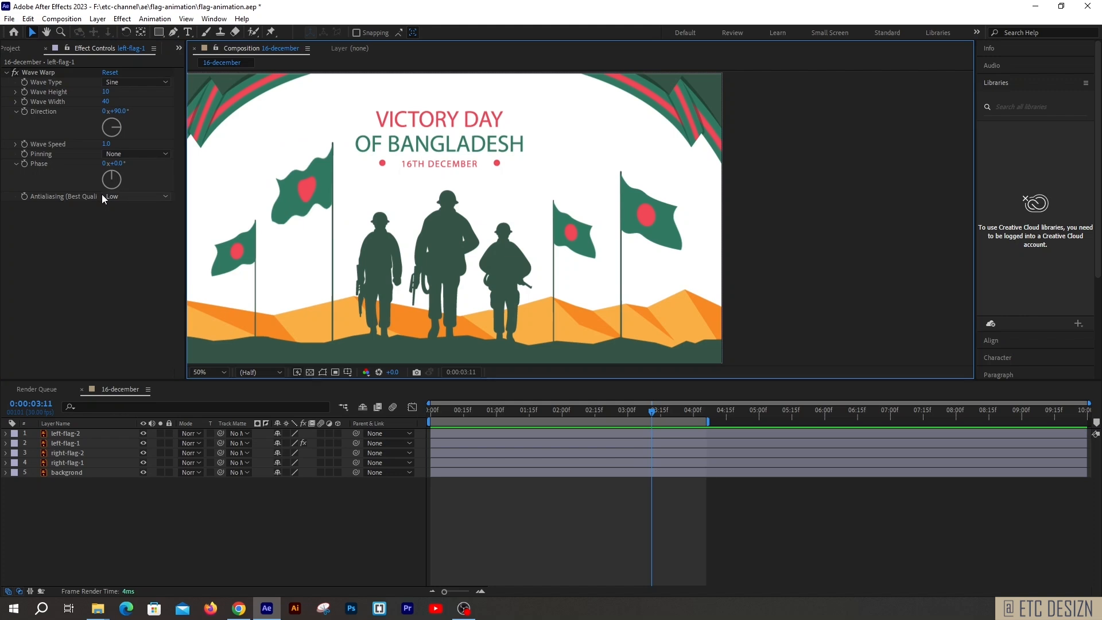
Try a Wave Speed of 3 on left-flag-1's Wave Warp and preview it from the first frame
click(105, 144)
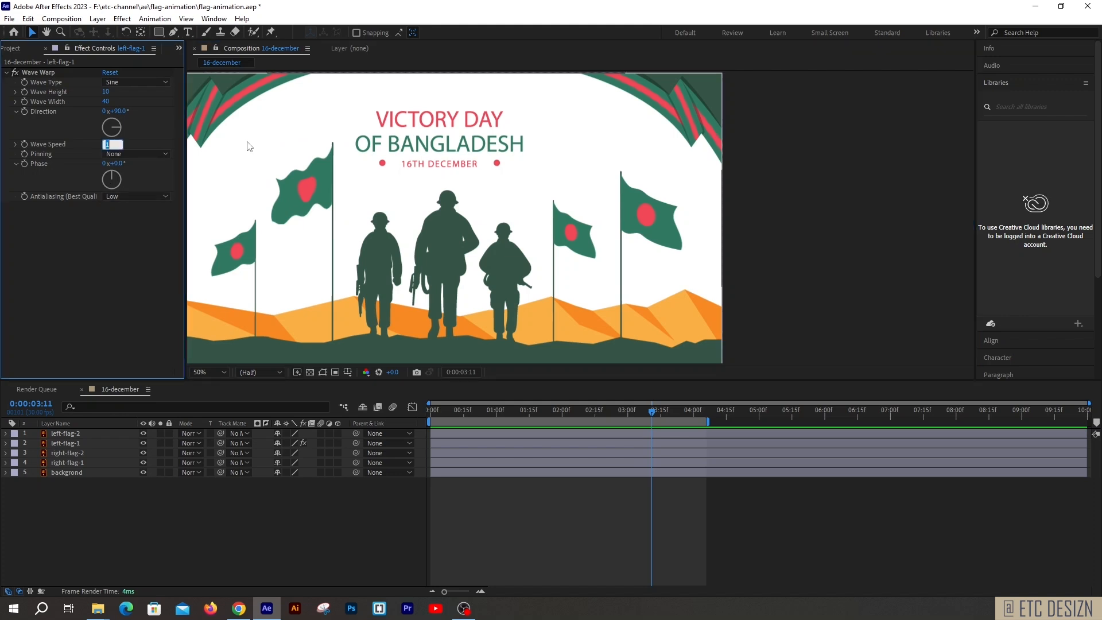
text(3)
key(Return)
key(Home)
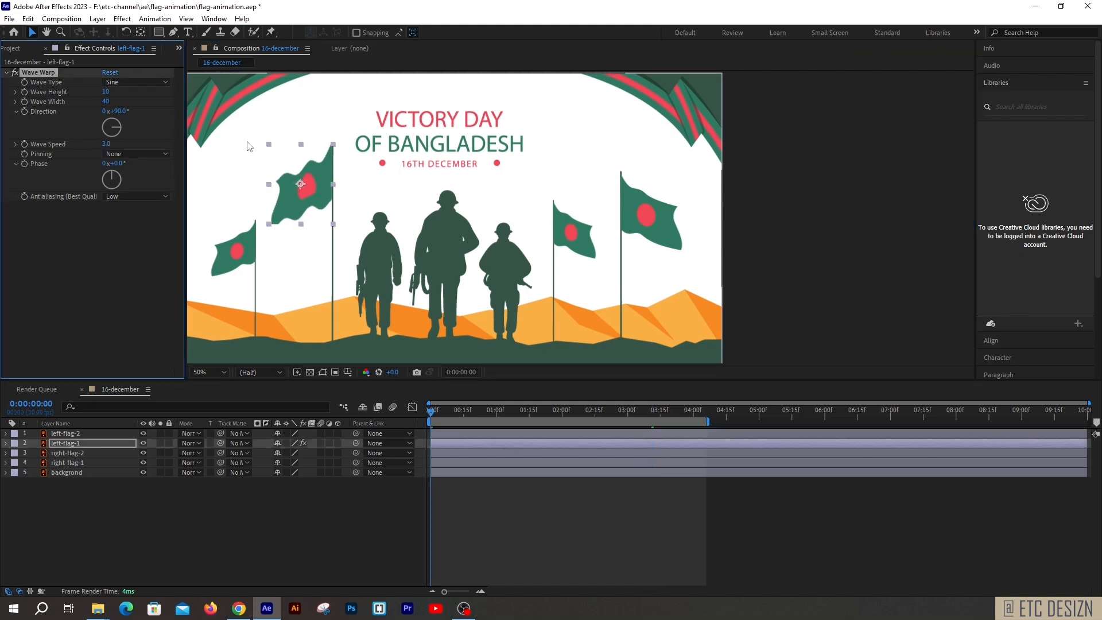
key(space)
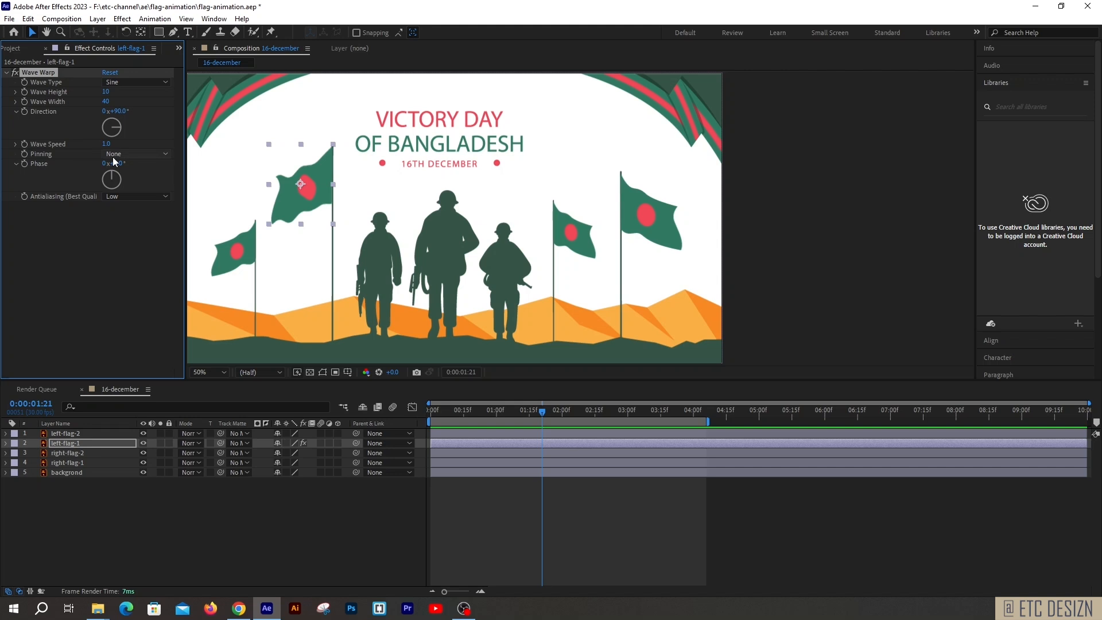
Deselect the layer and preview the flag animation from the start of the composition
click(803, 243)
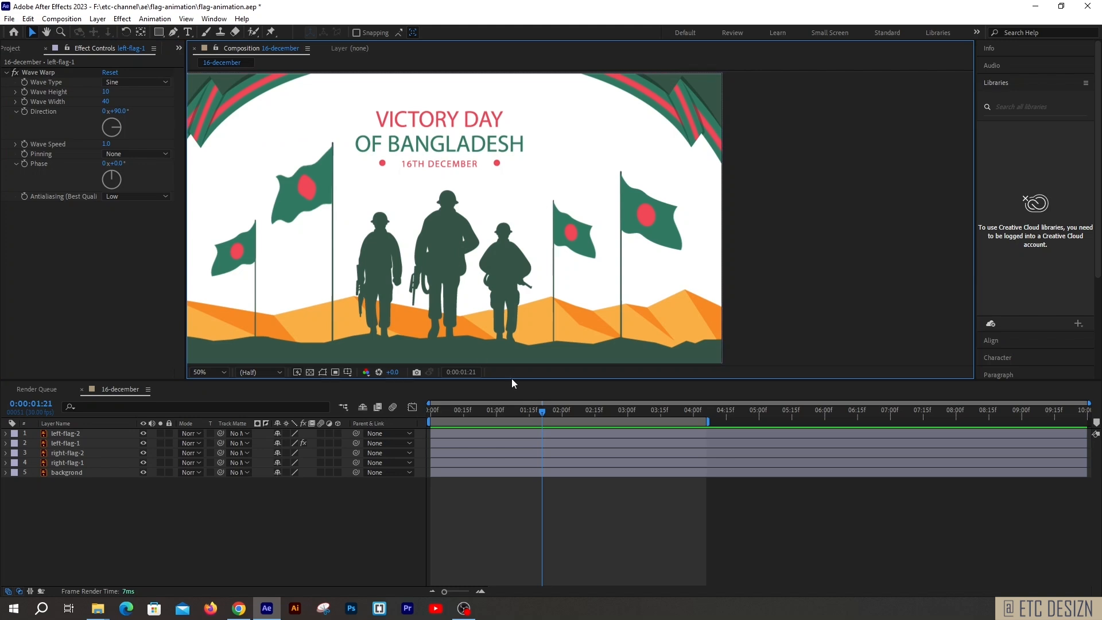
key(space)
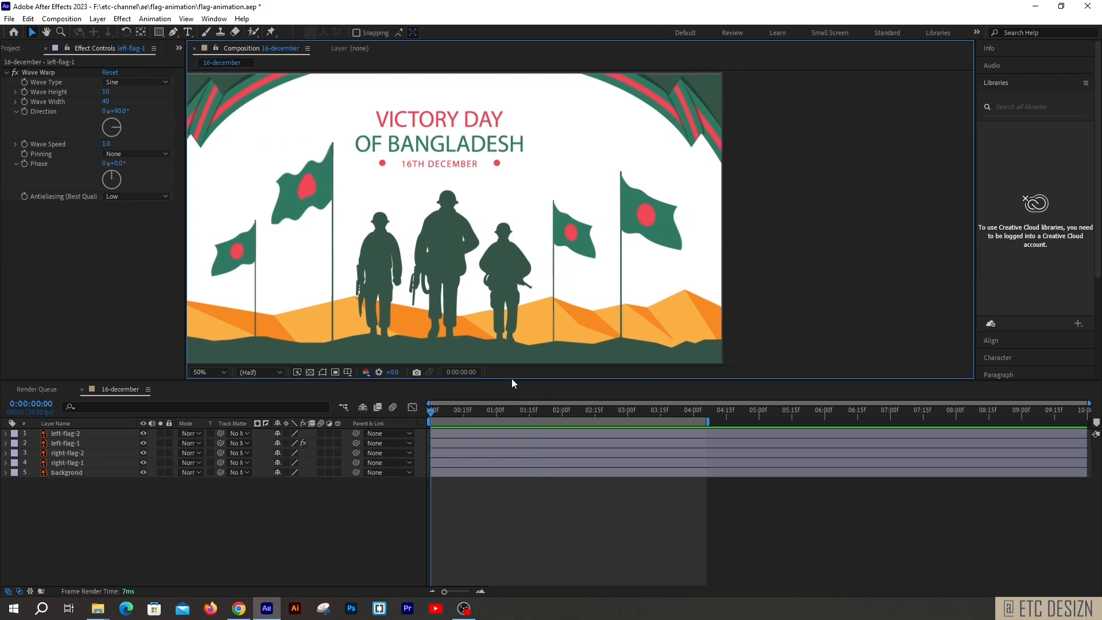
key(space)
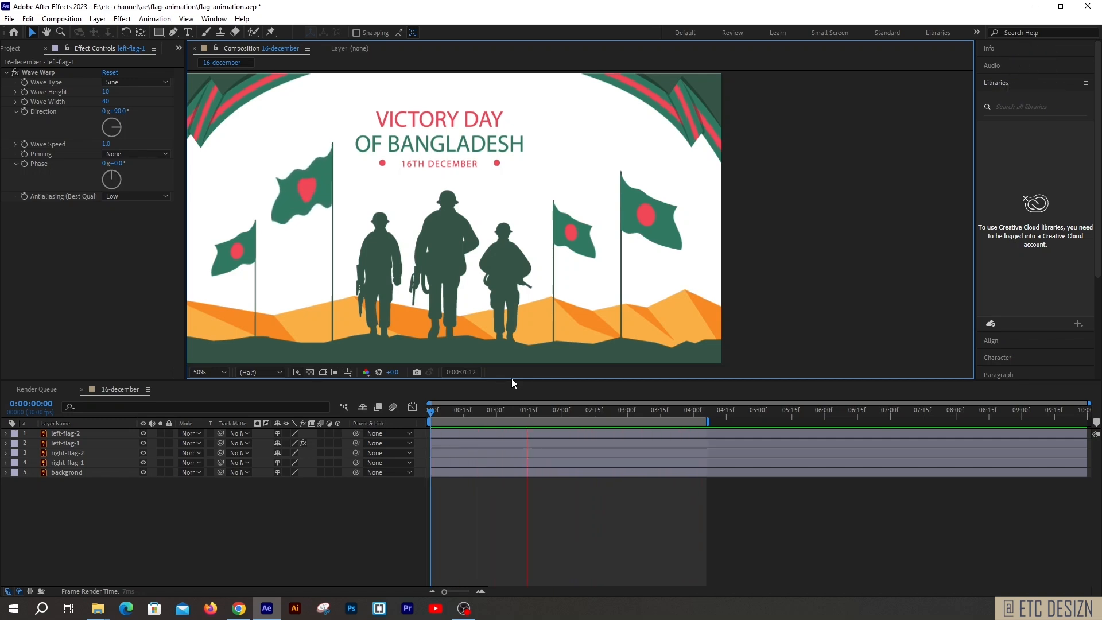
Set left-flag-1's Wave Warp pinning to Right Edge and preview the result from the first frame
click(136, 154)
click(161, 234)
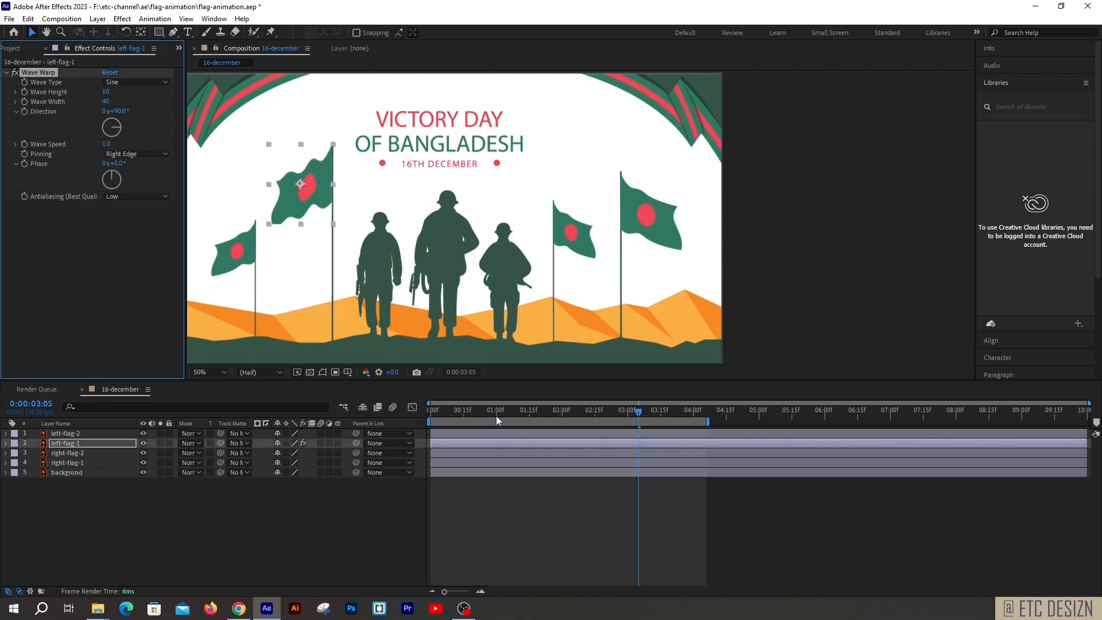
key(Home)
key(space)
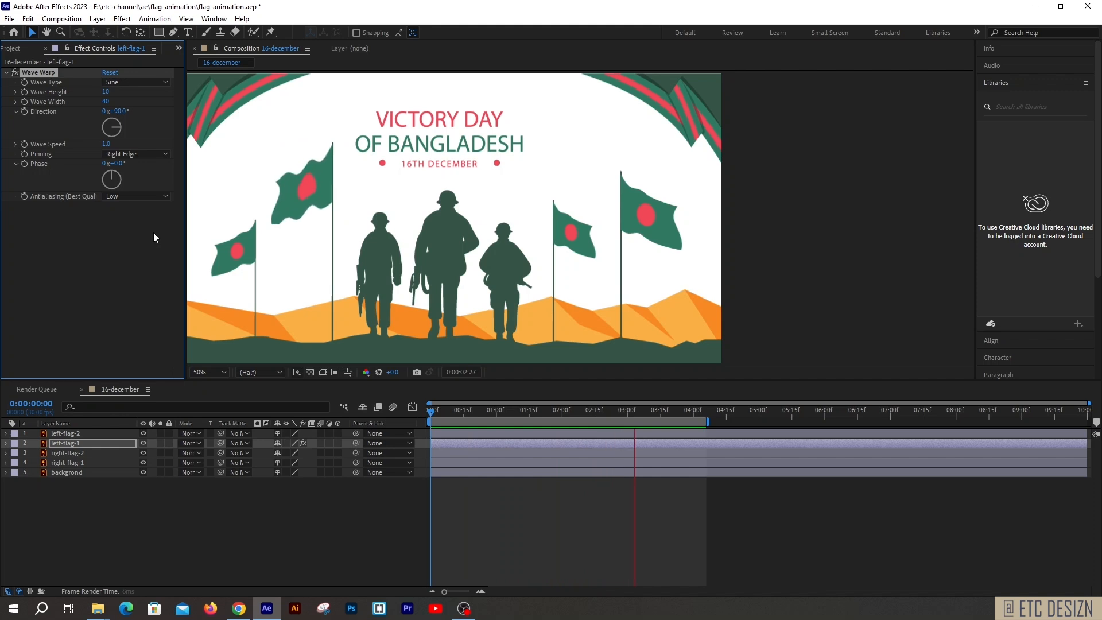
key(space)
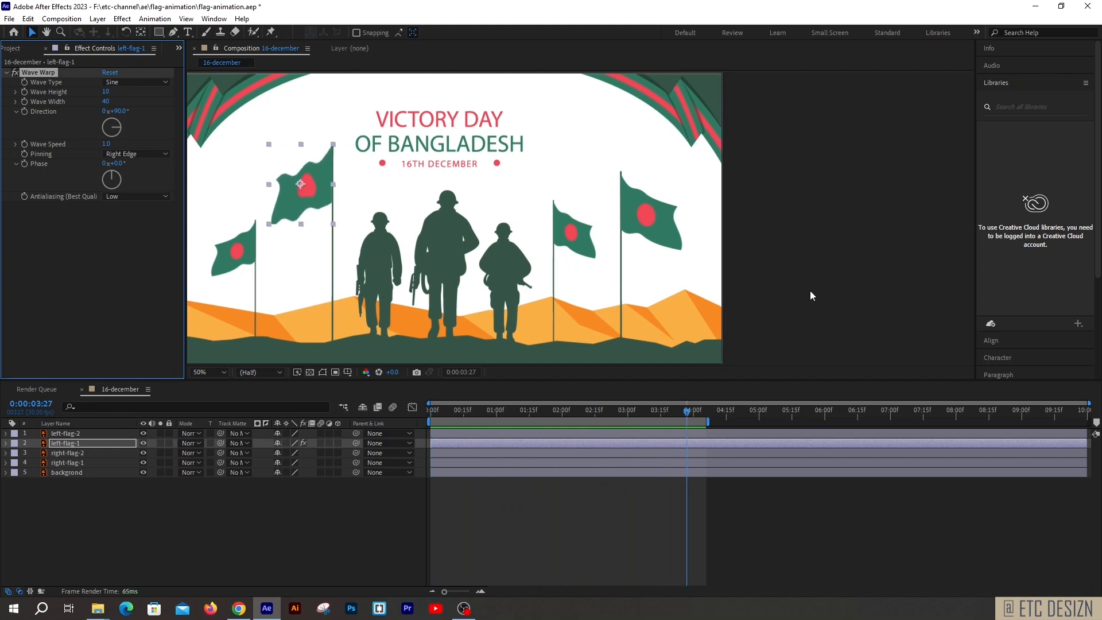
click(811, 291)
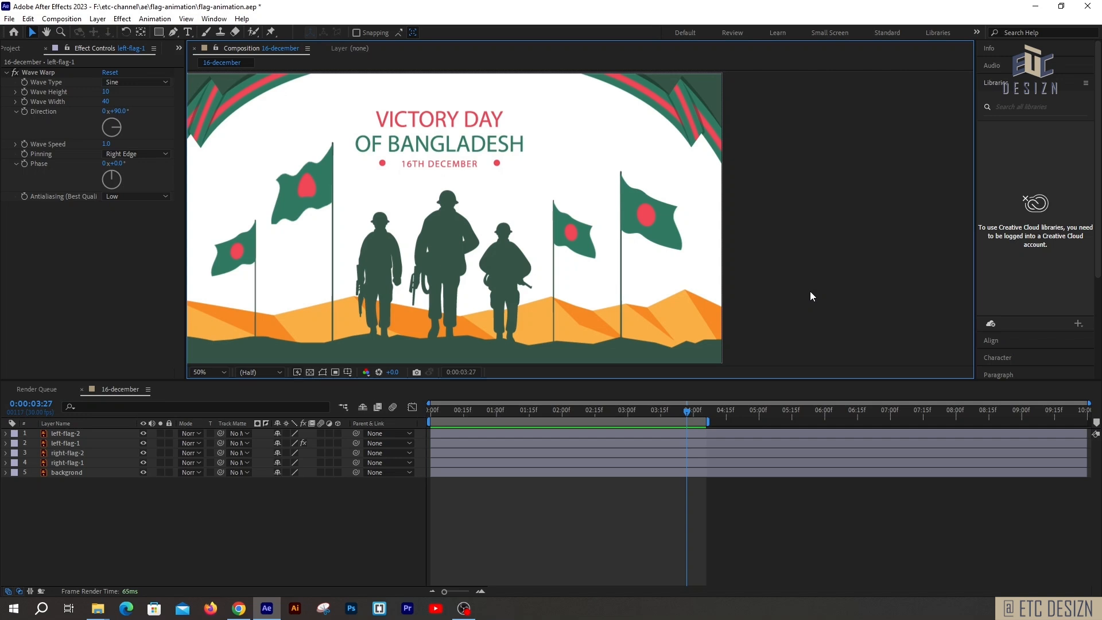
Copy the Wave Warp effect from left-flag-1 onto the left-flag-2 layer and preview the animation
click(39, 72)
right_click(40, 73)
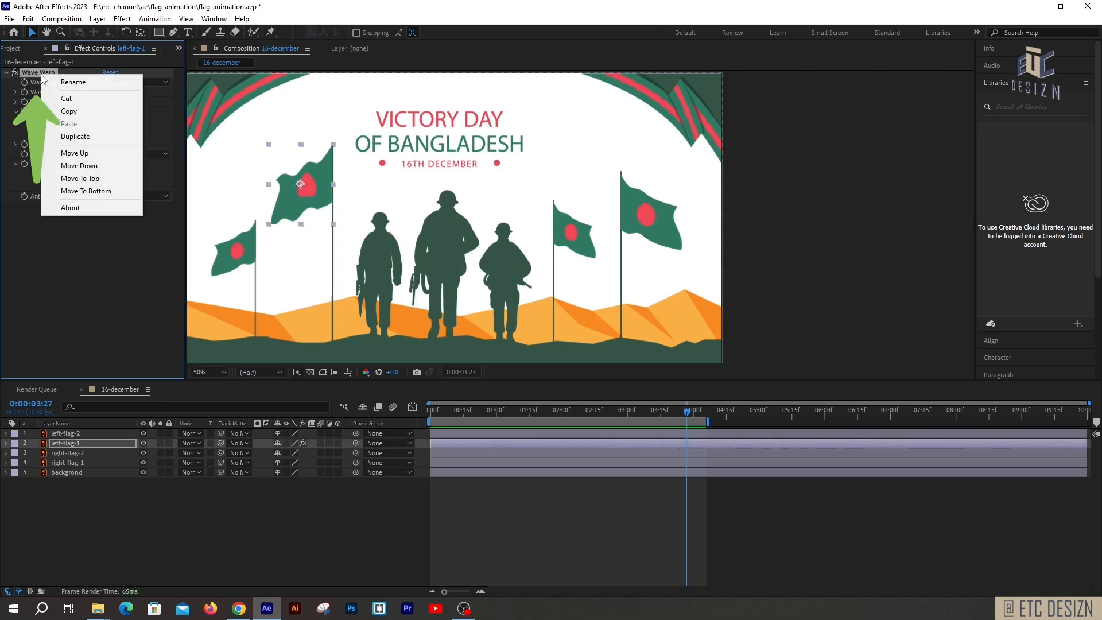
click(69, 112)
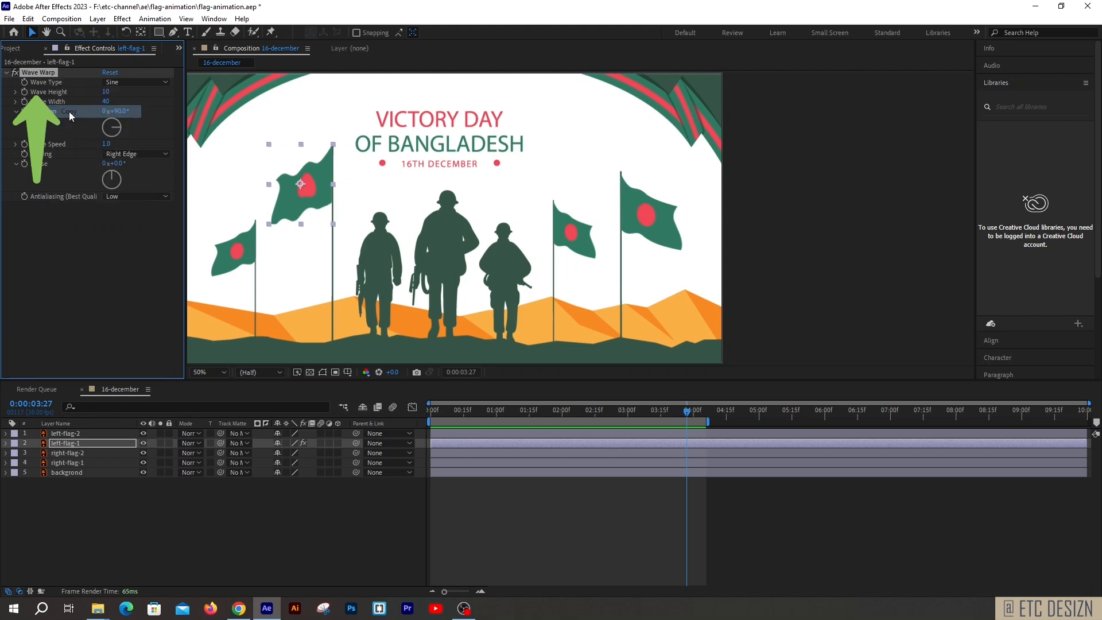
click(68, 435)
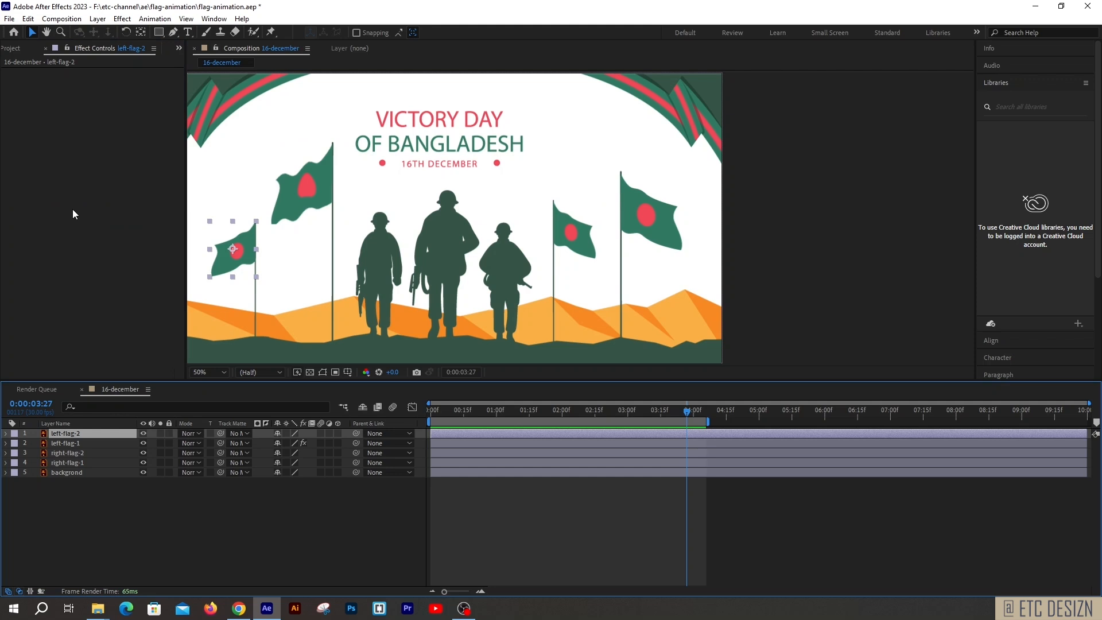
key(ctrl+v)
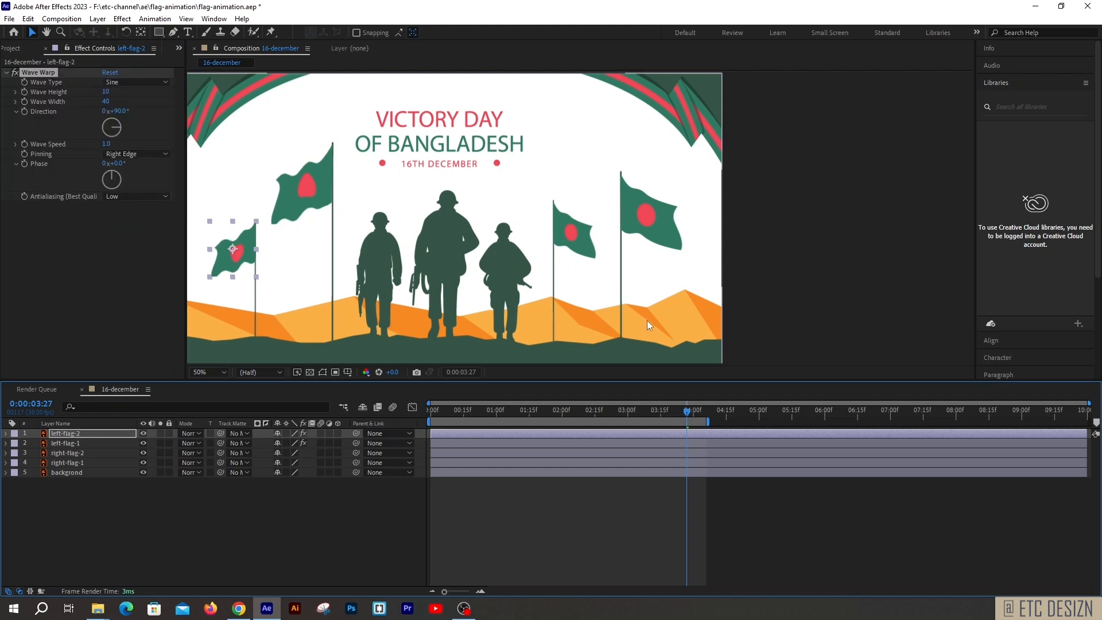
key(space)
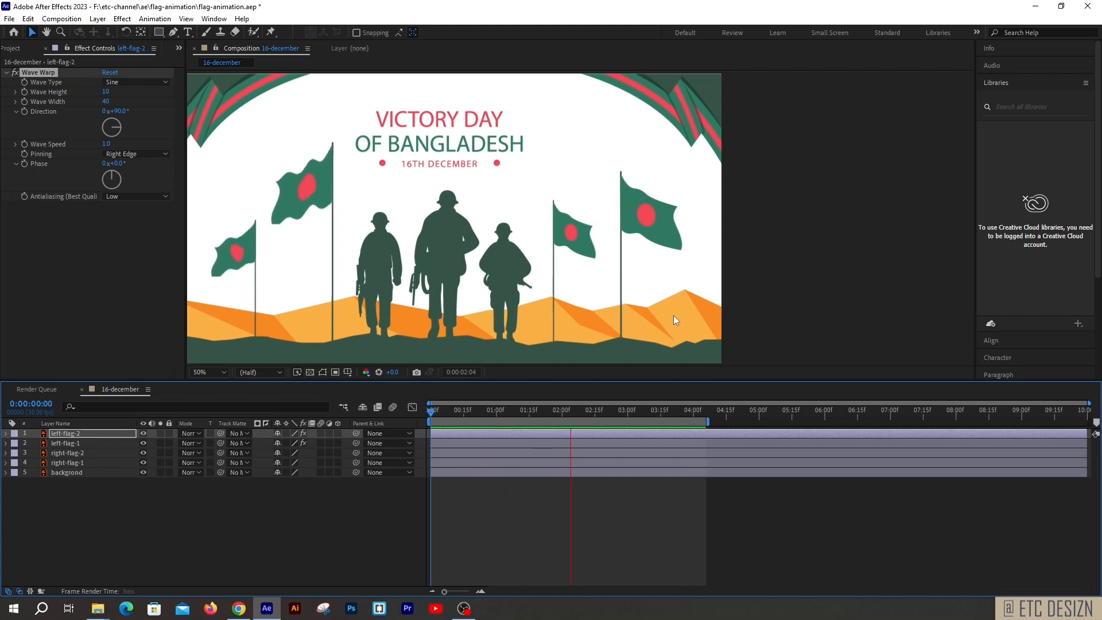
key(space)
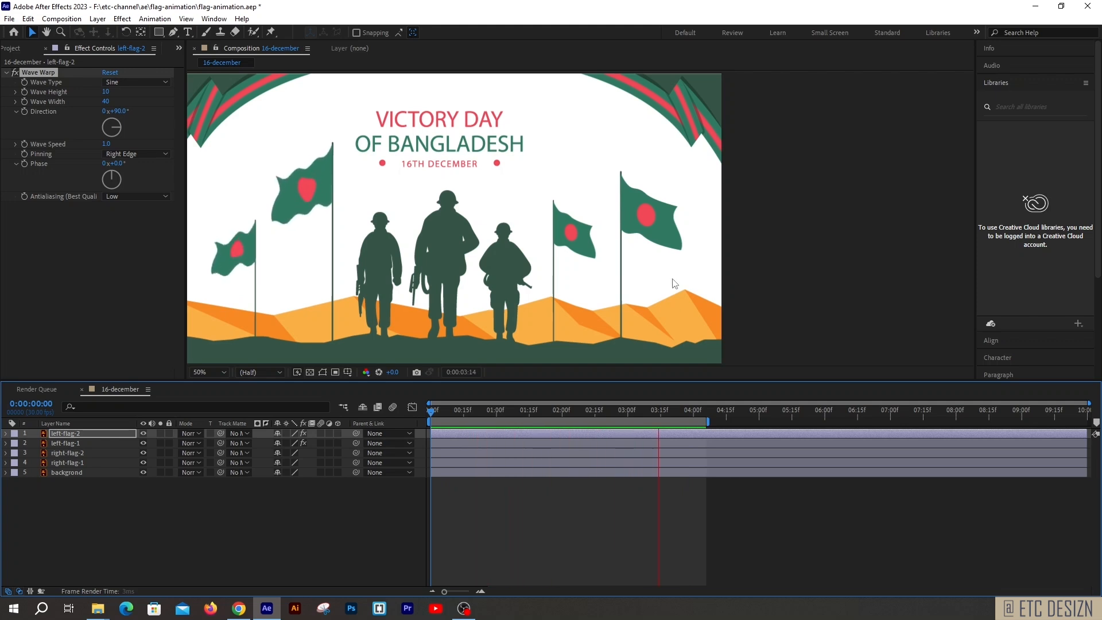
Apply the copied Wave Warp effect to both the right-flag-1 and right-flag-2 layers
click(849, 265)
click(581, 242)
shift+click(660, 229)
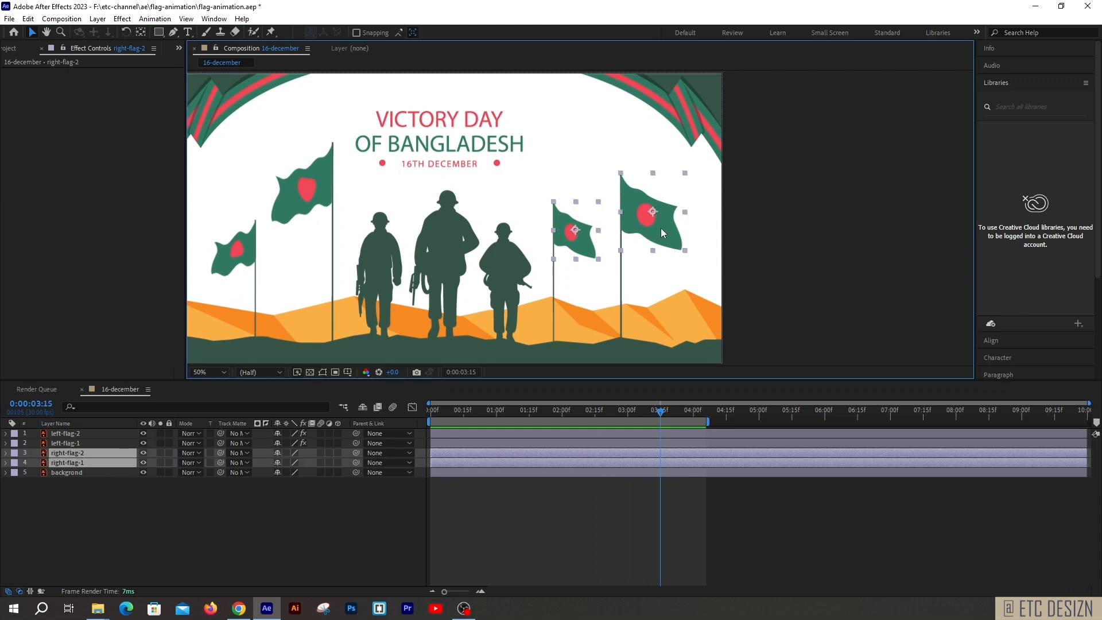
key(ctrl+v)
Preview all the flags from the first frame, with the work area's end extended to about 7.5 seconds
key(Home)
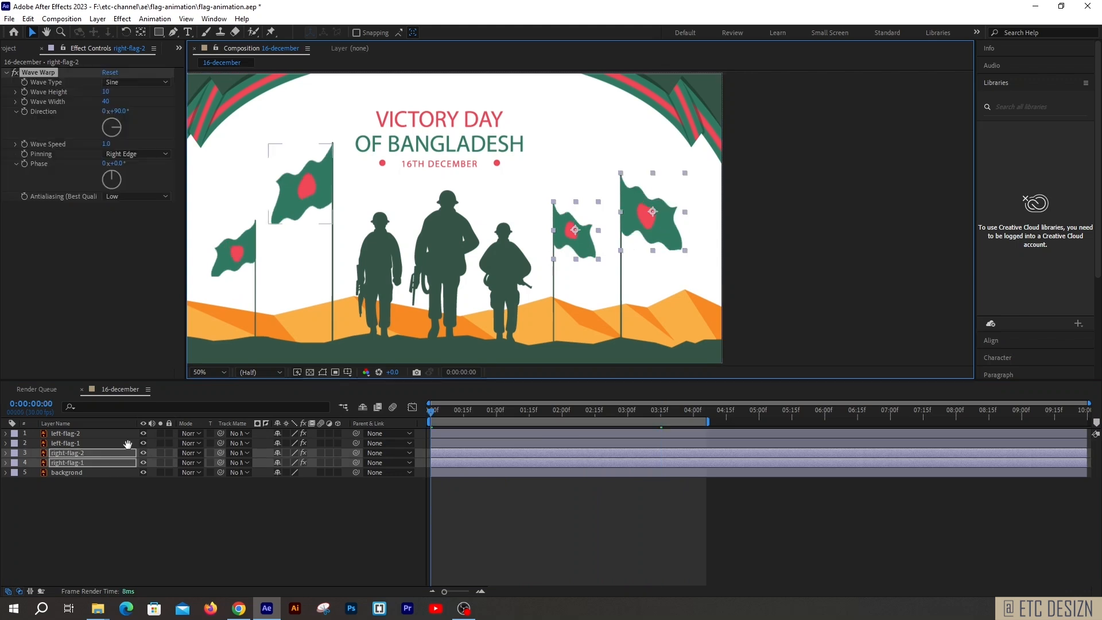
key(space)
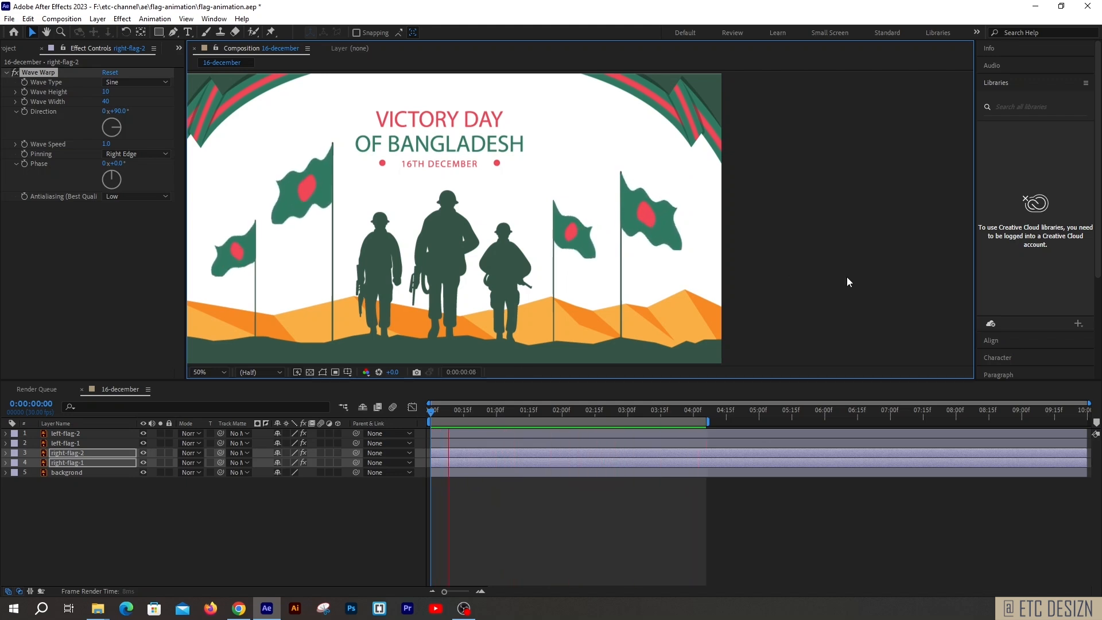
drag(707, 422, 931, 422)
key(space)
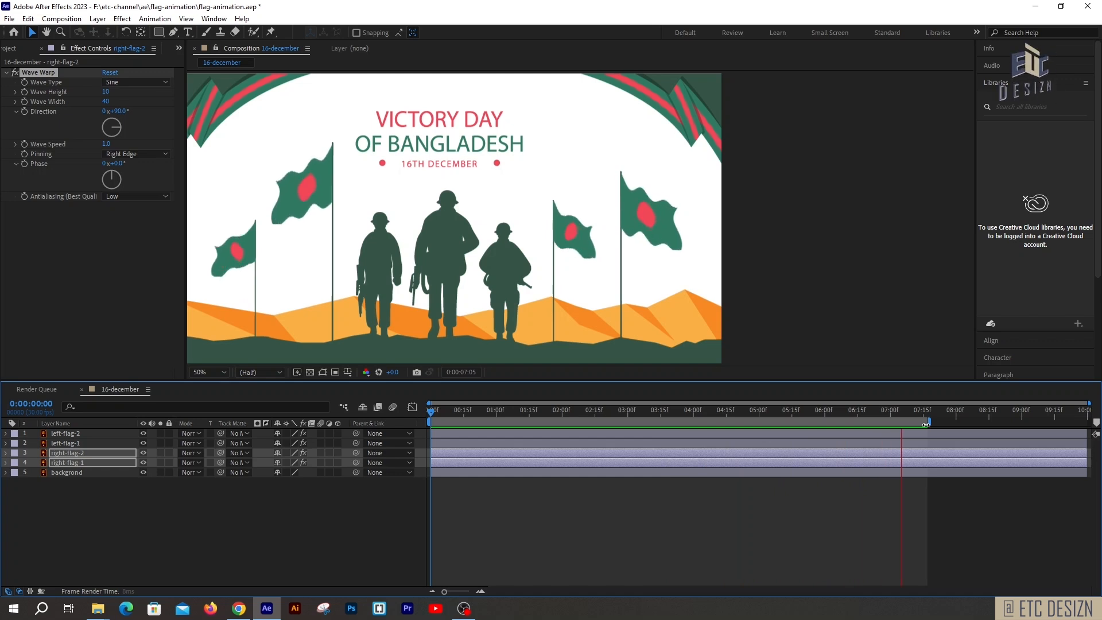
Set the Wave Warp pinning of right-flag-1 to Left Edge
click(650, 209)
click(133, 154)
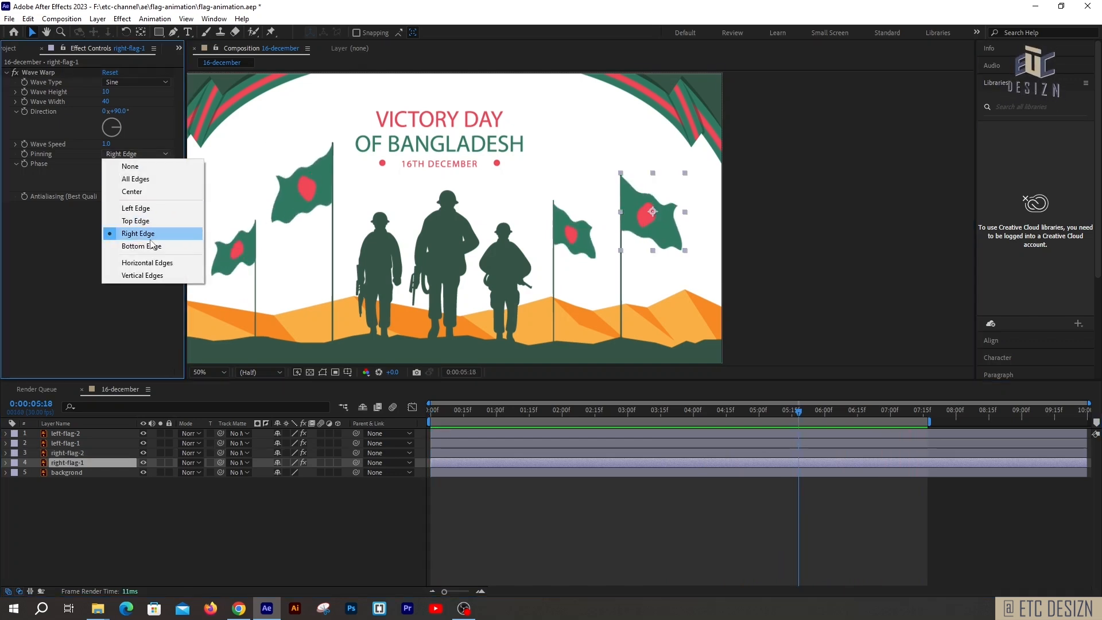
click(150, 209)
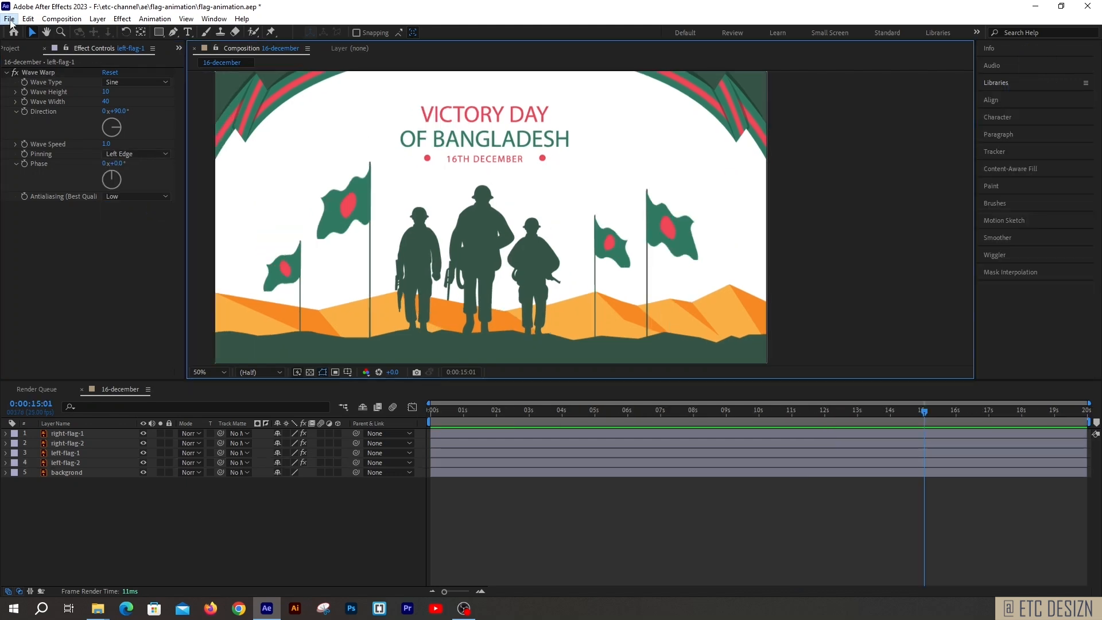
Start exporting the finished 16-december composition
click(10, 20)
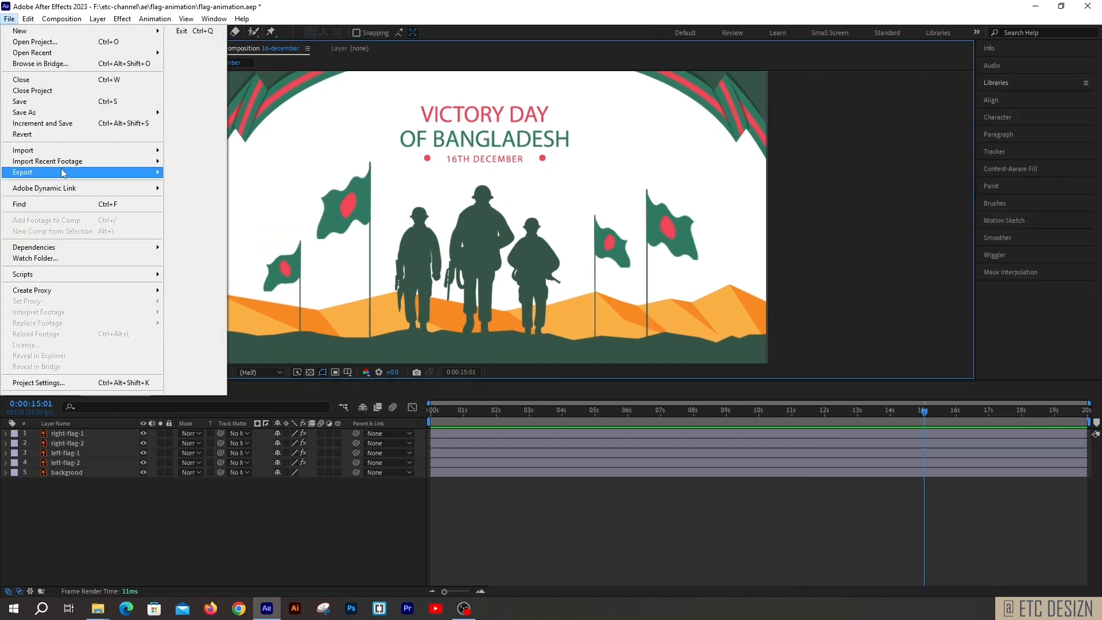
mouse_move(138, 173)
click(228, 184)
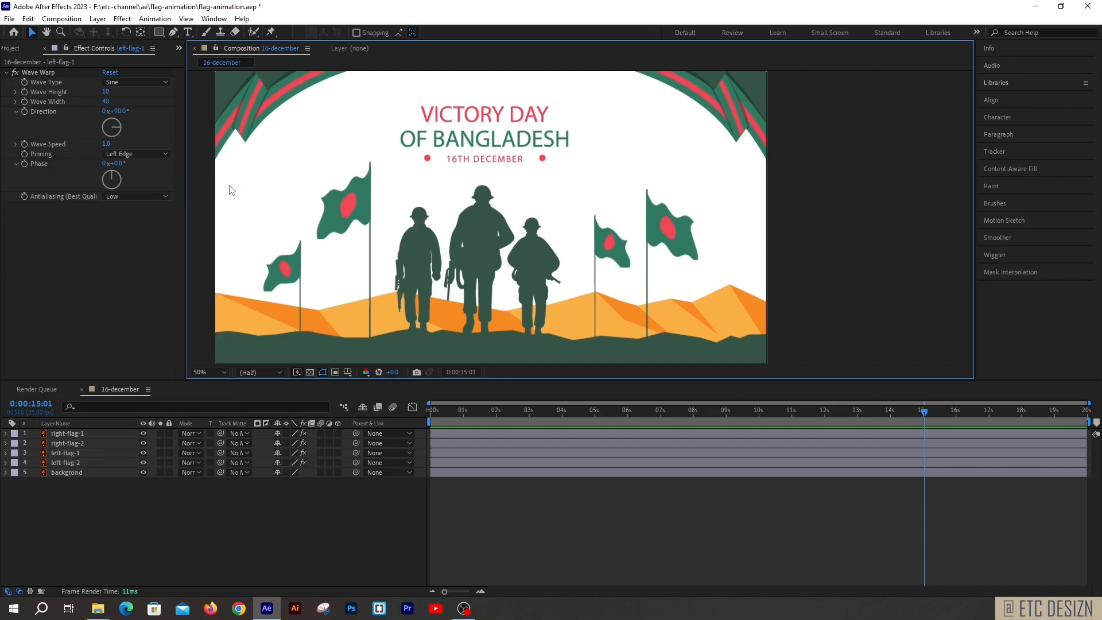